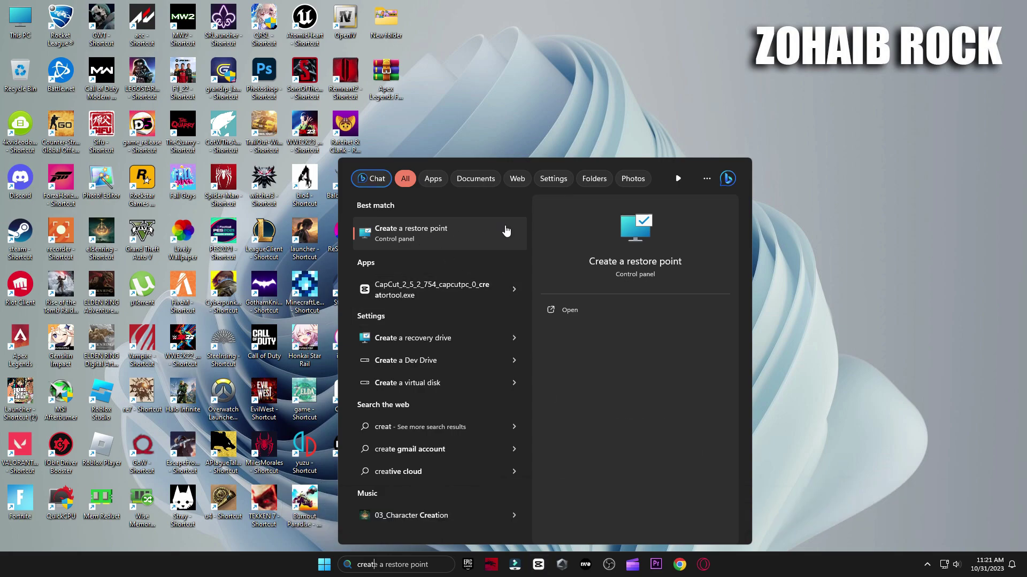
# Step: Open the restore point settings and confirm that system protection is turned on for Local Disk (C:)
pyautogui.click(412, 233)
pyautogui.moveTo(251, 106); pyautogui.dragTo(649, 131)
pyautogui.scroll(-1, 585, 259)
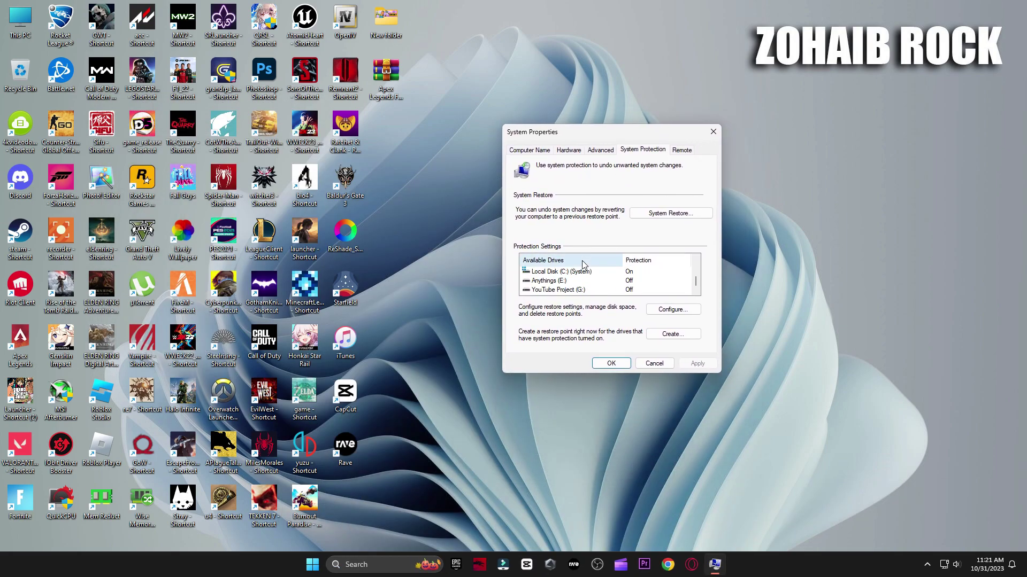
pyautogui.click(671, 310)
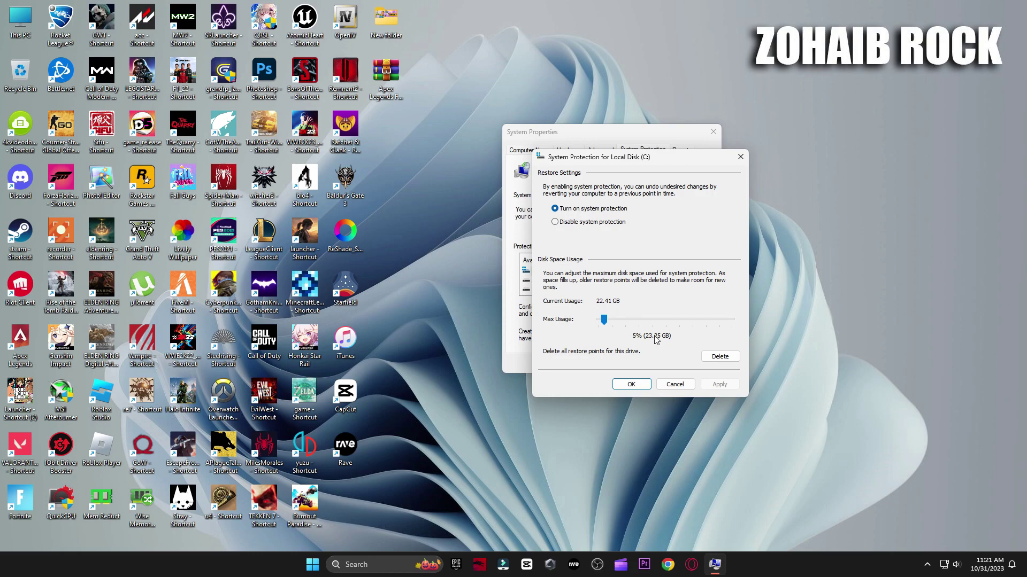
pyautogui.click(626, 387)
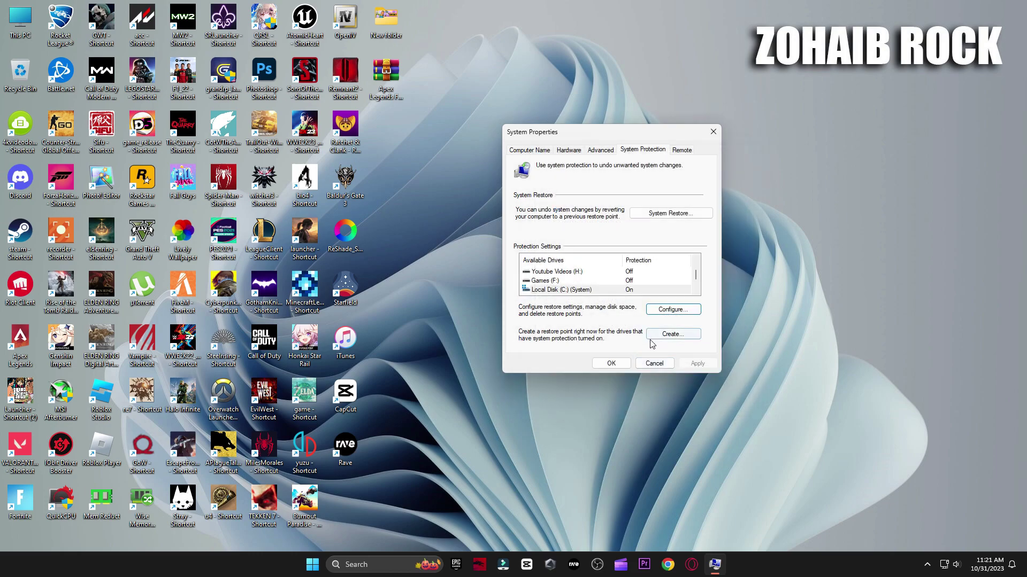
# Step: Create a restore point with the description "backup" and close the System Properties dialog
pyautogui.click(672, 335)
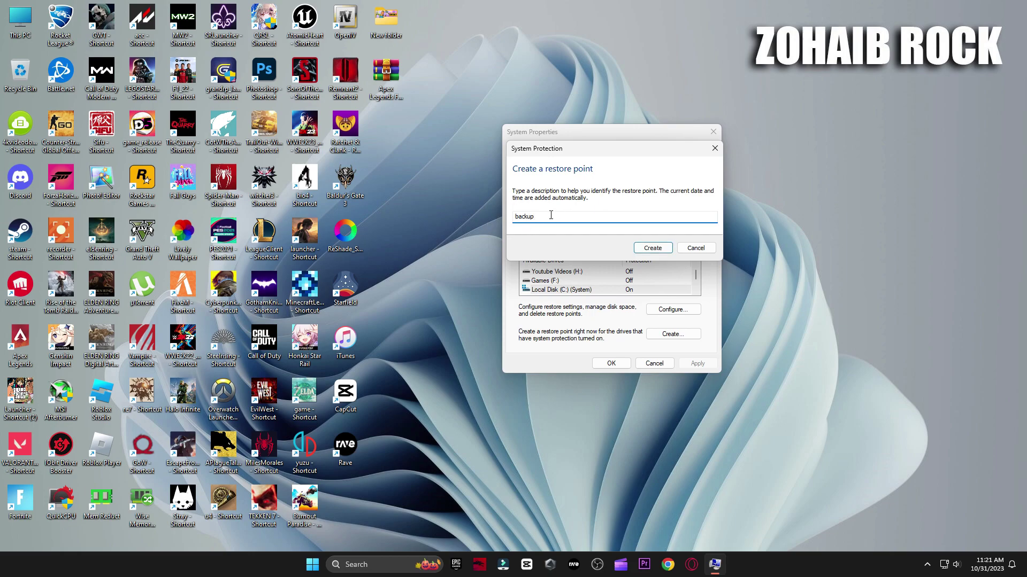
pyautogui.click(646, 251)
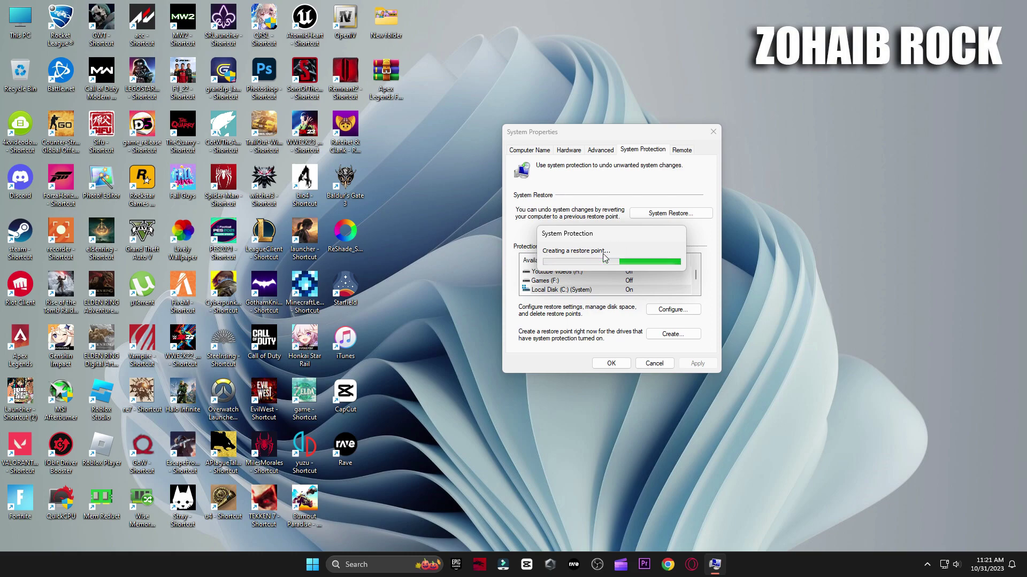
pyautogui.click(684, 258)
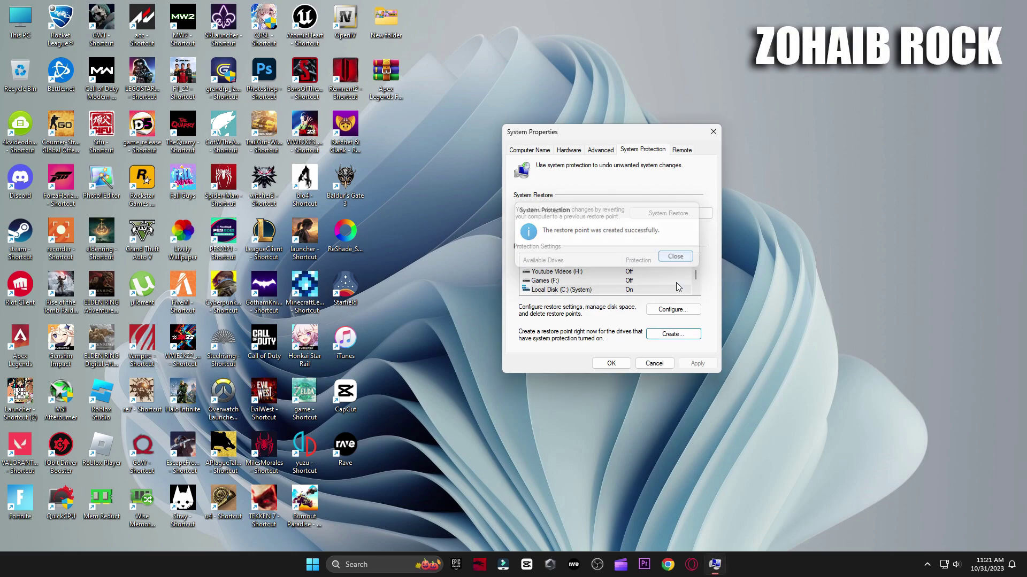
pyautogui.click(614, 363)
# Step: Move the Apex Legends FPS BOOST archive to an empty area of the desktop and extract it there with WinRAR
pyautogui.moveTo(399, 98); pyautogui.dragTo(599, 151)
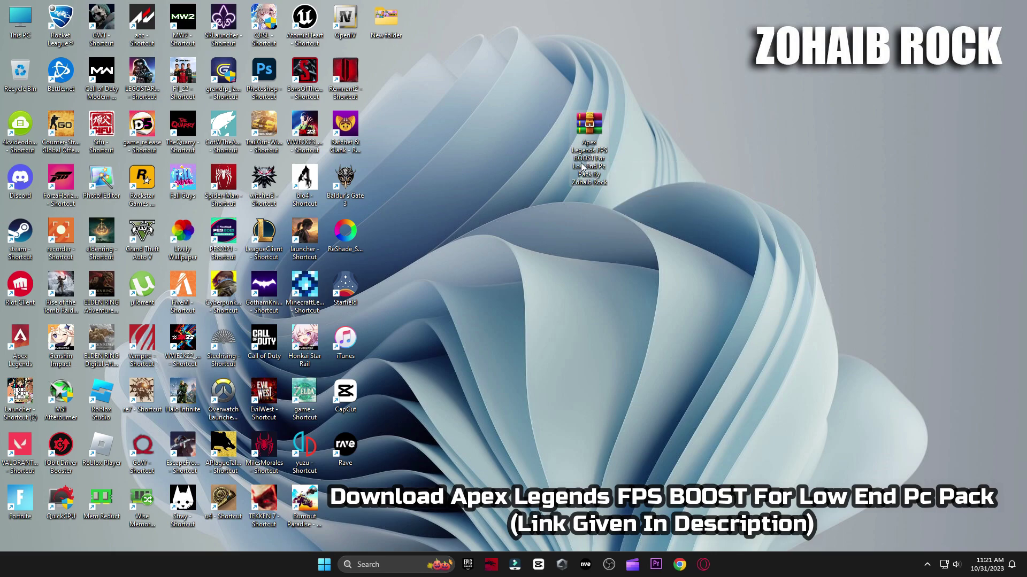
pyautogui.rightClick(579, 163)
pyautogui.moveTo(604, 359)
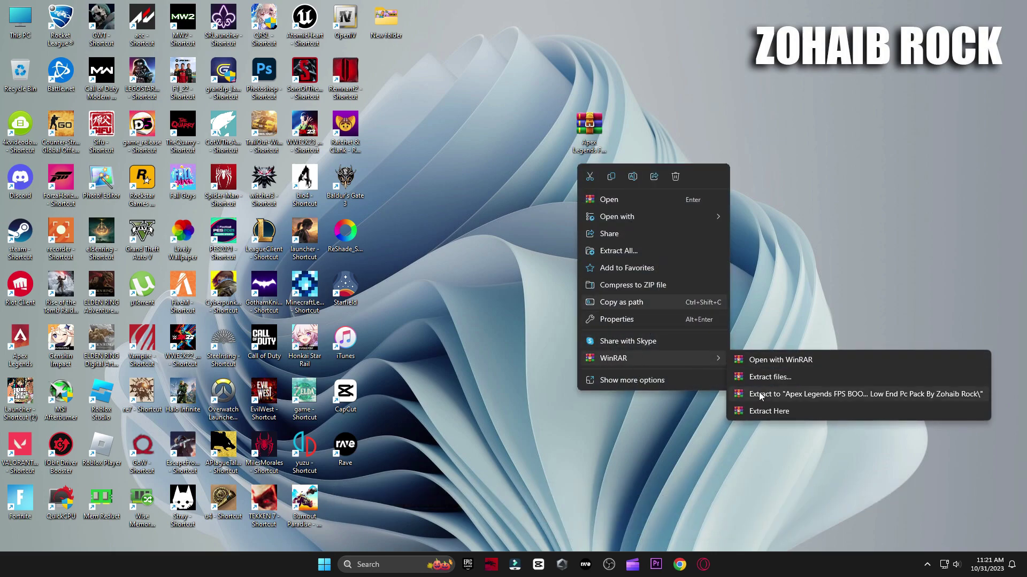
pyautogui.click(762, 415)
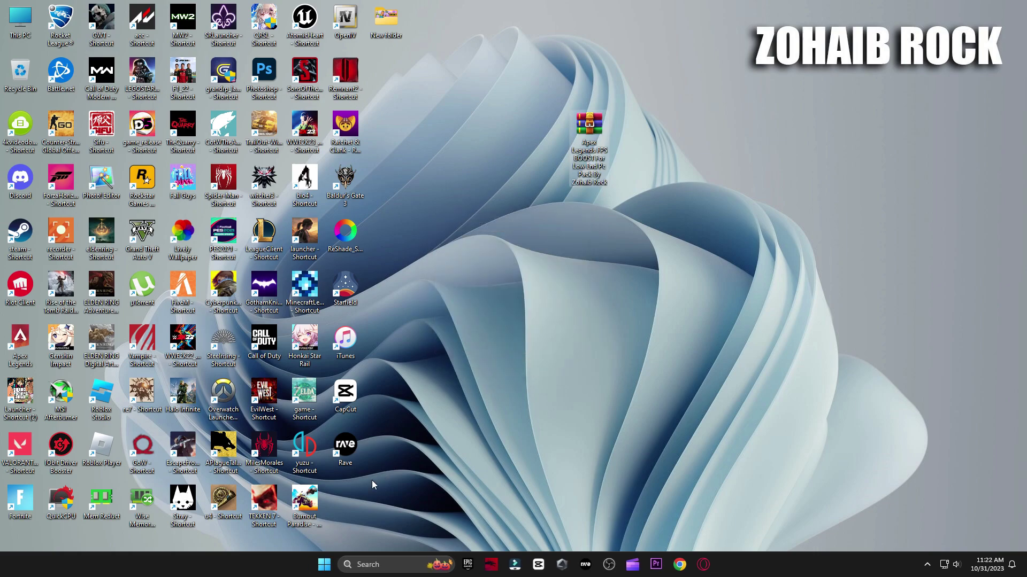
# Step: Place the extracted folder beside its archive on the desktop and open its "1 Windows Tweaks" subfolder
pyautogui.moveTo(348, 497); pyautogui.dragTo(543, 156)
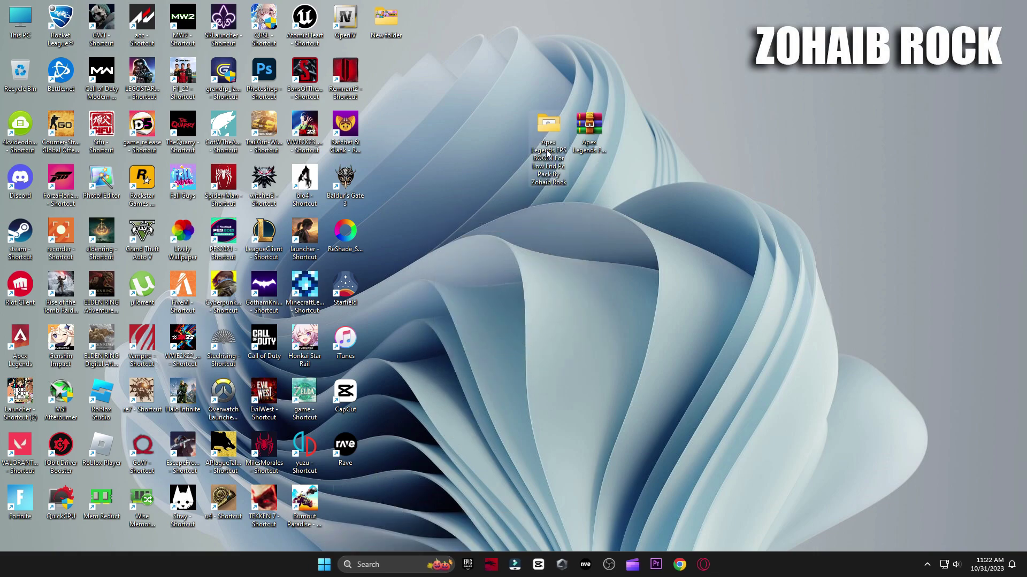
pyautogui.doubleClick(546, 151)
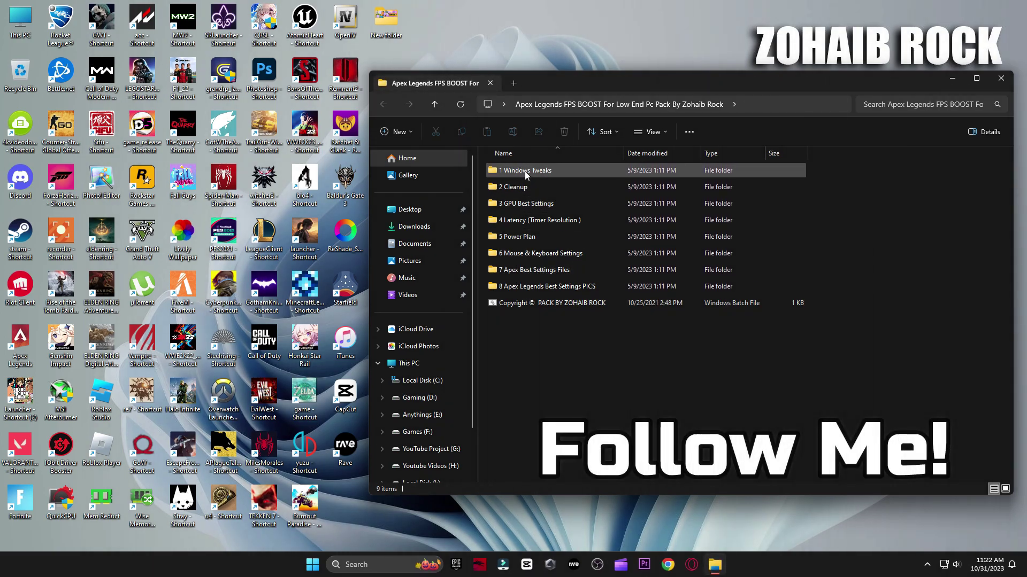
pyautogui.doubleClick(551, 169)
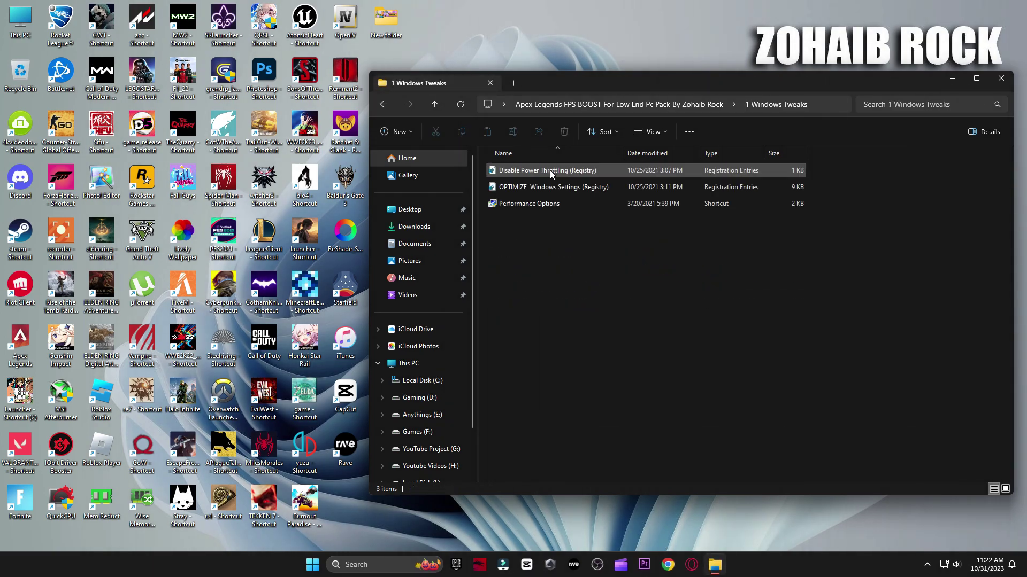
# Step: Look through the Windows Settings app
pyautogui.click(312, 565)
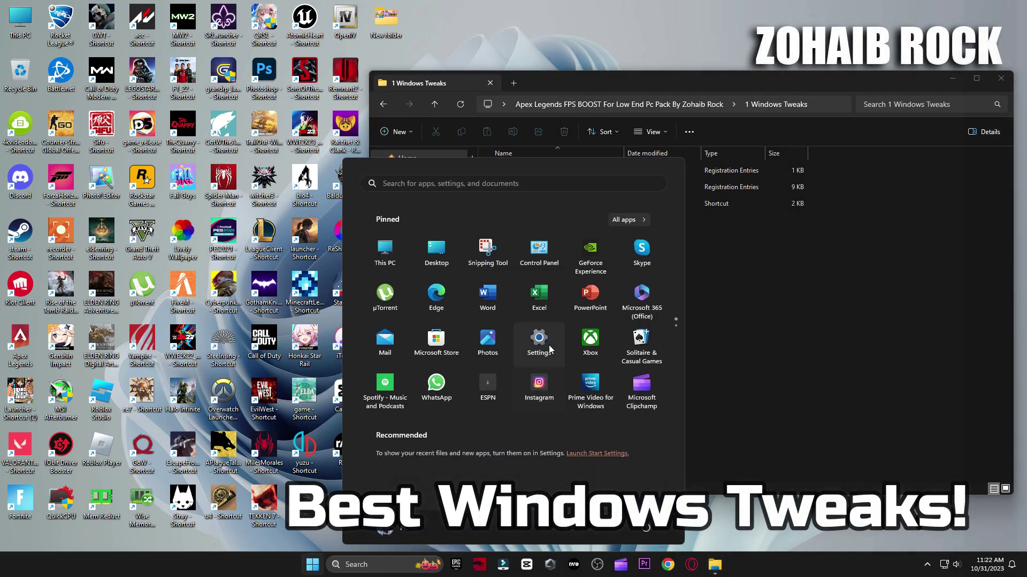
pyautogui.click(539, 340)
pyautogui.click(32, 136)
pyautogui.scroll(-10, 489, 251)
pyautogui.scroll(-2, 489, 248)
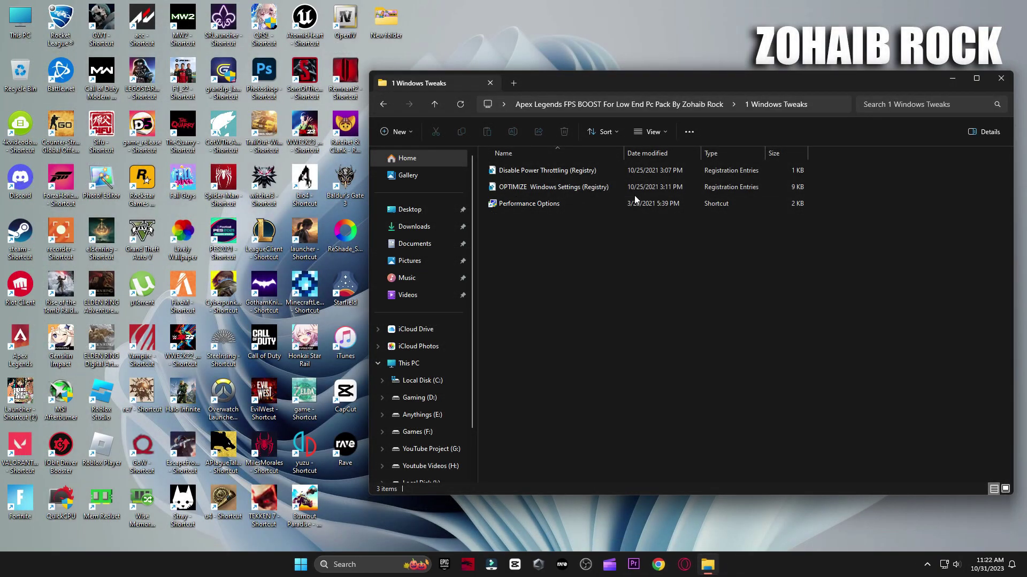
# Step: Merge the "OPTIMIZE Windows Settings" and "Disable Power Throttling" registry files into the Windows registry
pyautogui.click(531, 187)
pyautogui.doubleClick(530, 188)
pyautogui.click(594, 295)
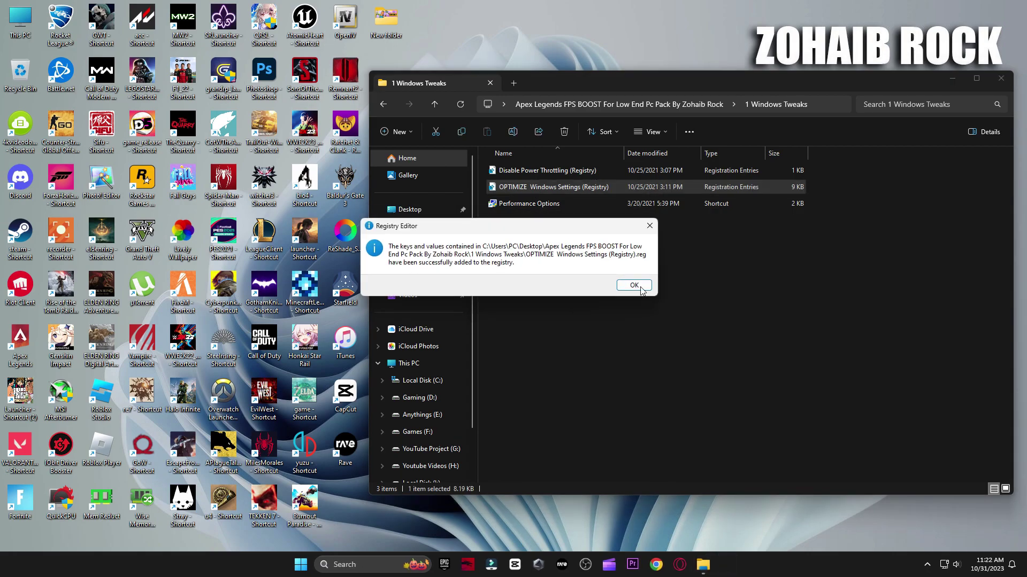
pyautogui.click(634, 284)
pyautogui.doubleClick(556, 176)
pyautogui.click(593, 296)
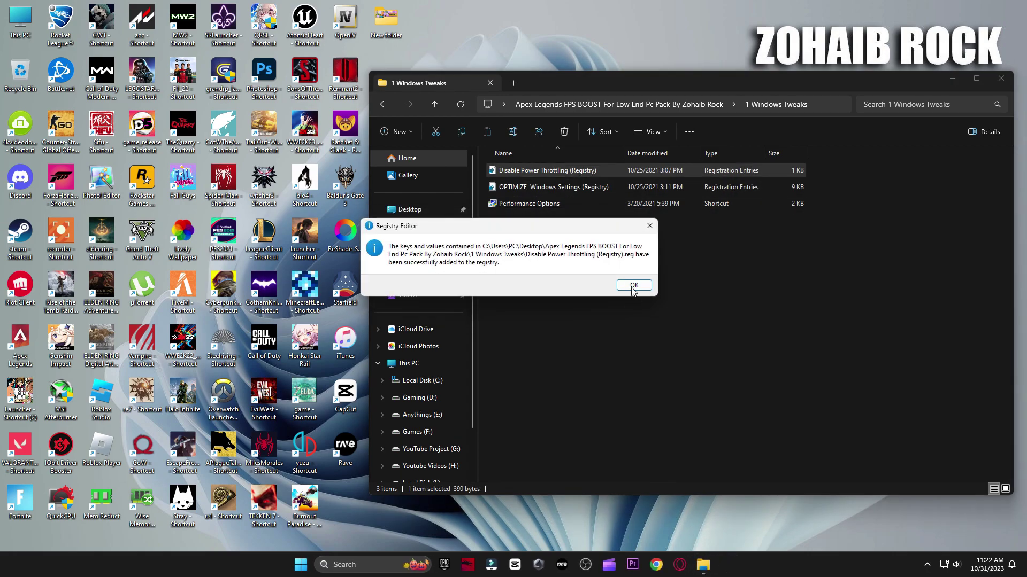
pyautogui.click(634, 284)
# Step: Open the Performance Options shortcut and confirm the visual effects with "Let Windows choose what's best for my computer"
pyautogui.doubleClick(529, 204)
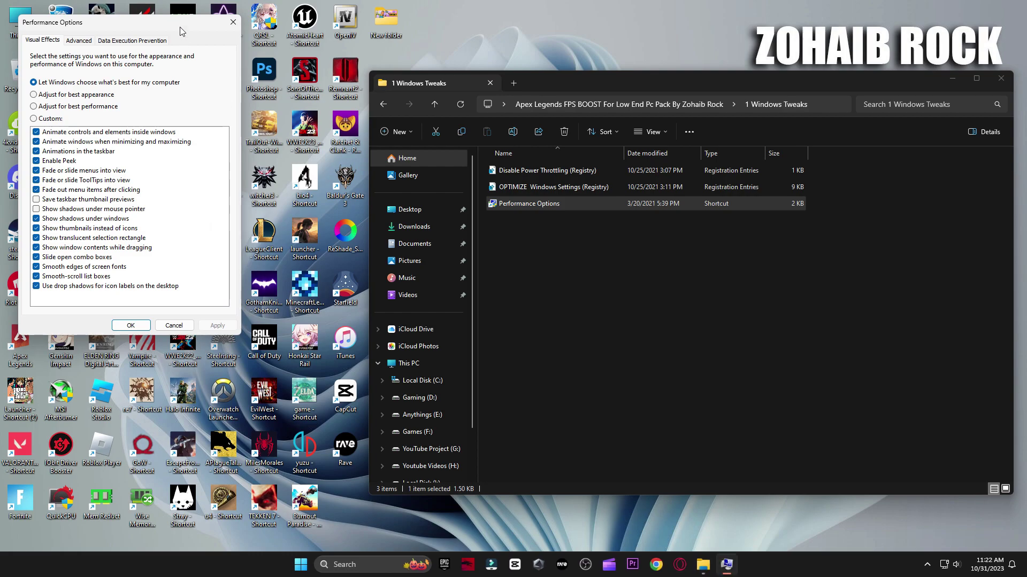
pyautogui.moveTo(180, 32); pyautogui.dragTo(588, 40)
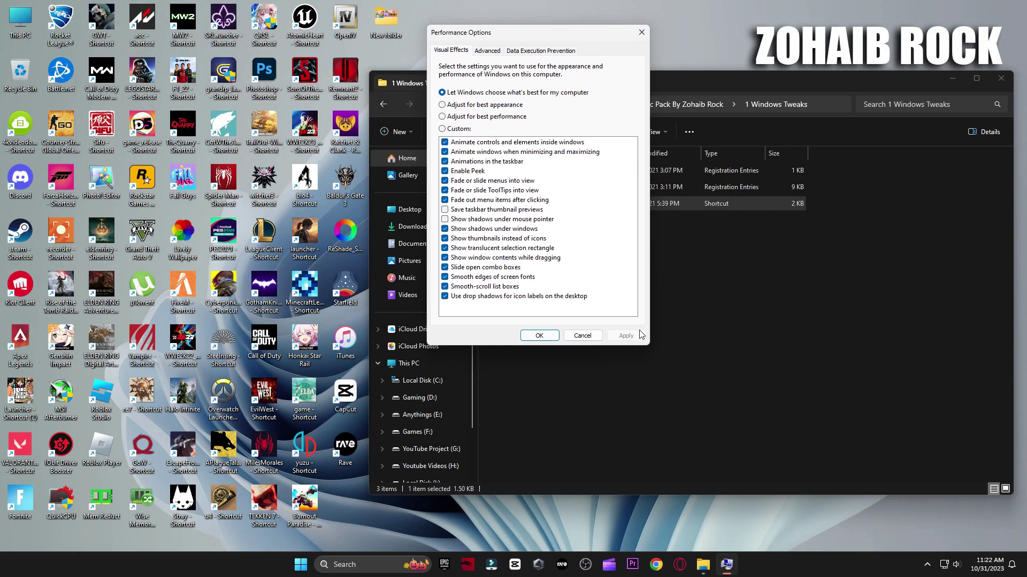
pyautogui.click(539, 335)
# Step: Run the scripts in the "2 Cleanup" folder that delete prefetch files, temporary files and the Windows update cache
pyautogui.press('BackSpace')
pyautogui.doubleClick(528, 186)
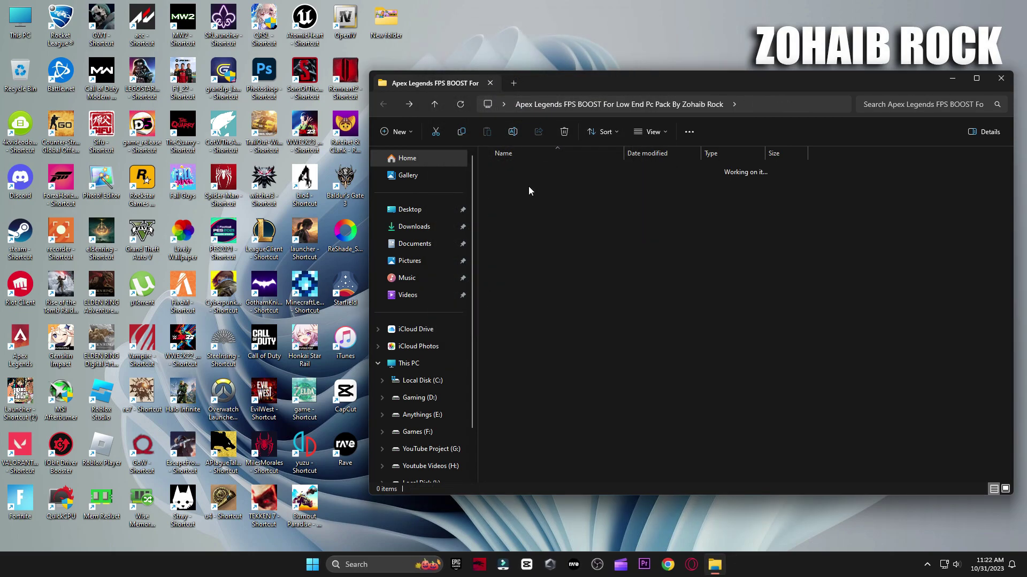
pyautogui.click(526, 170)
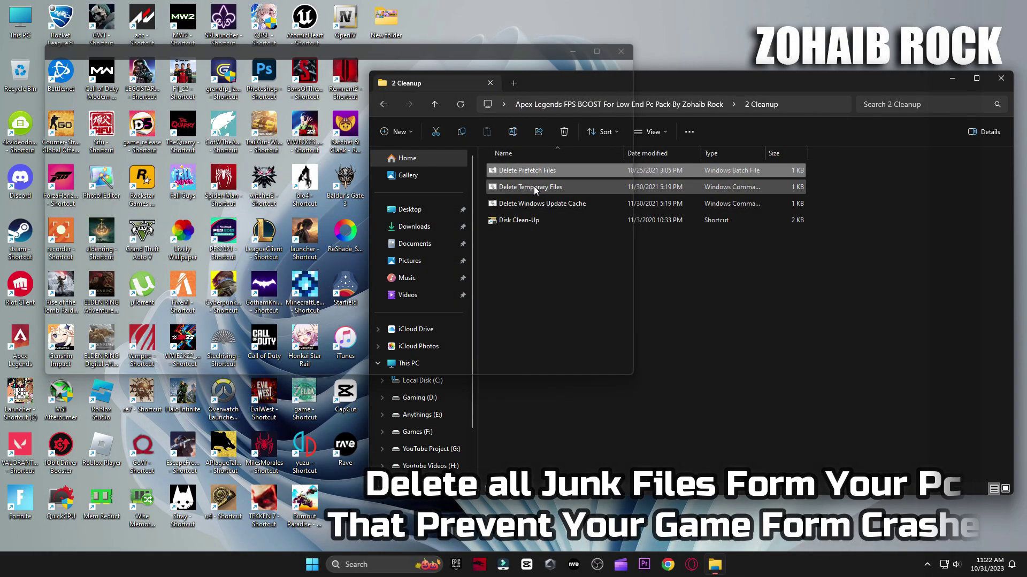
pyautogui.click(534, 188)
pyautogui.doubleClick(534, 191)
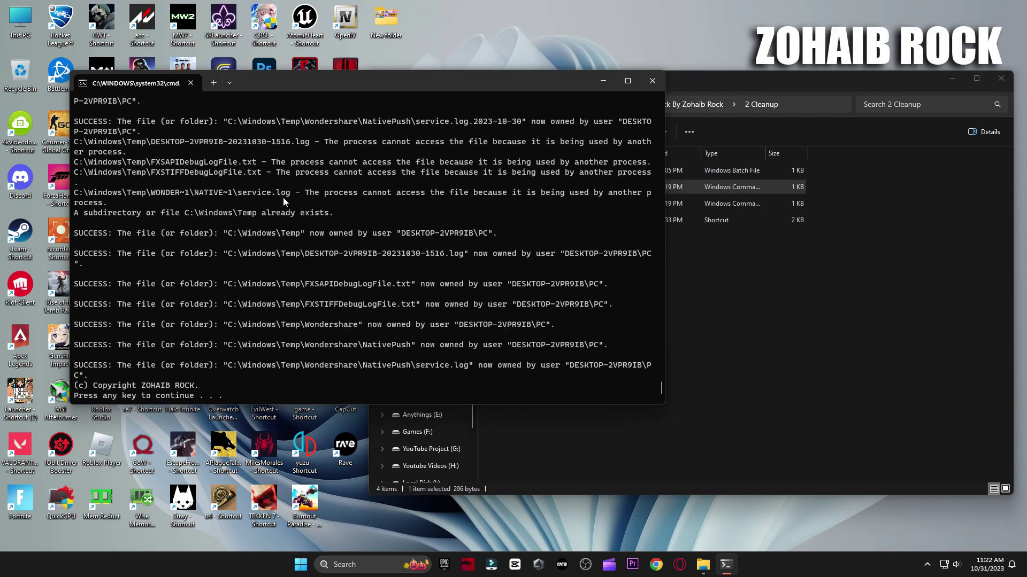
pyautogui.press('Return')
pyautogui.doubleClick(515, 207)
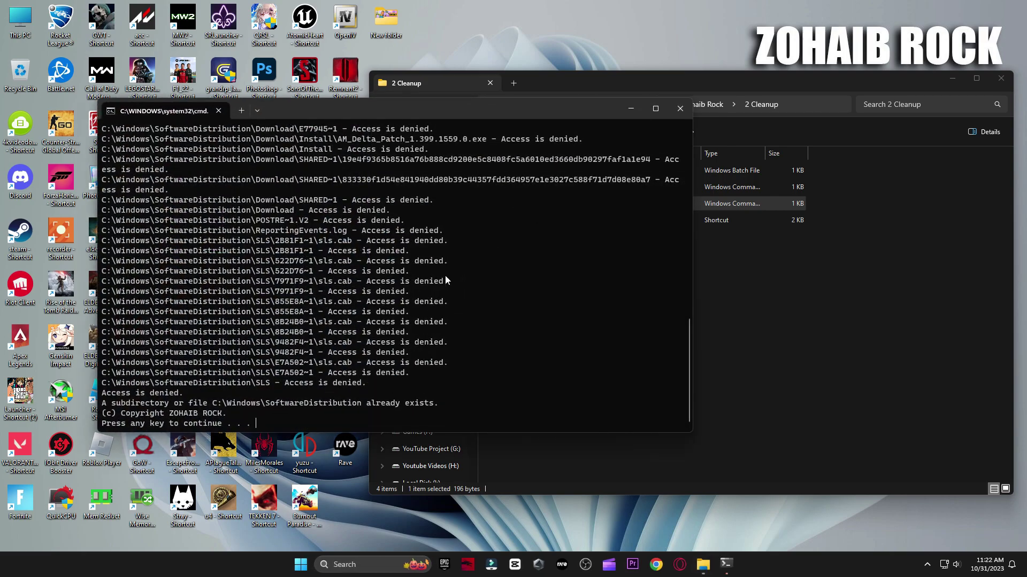
pyautogui.press('Return')
# Step: Run Disk Clean-Up on drive C: with Delivery Optimization Files also selected, and close the Cleanup folder window
pyautogui.doubleClick(515, 221)
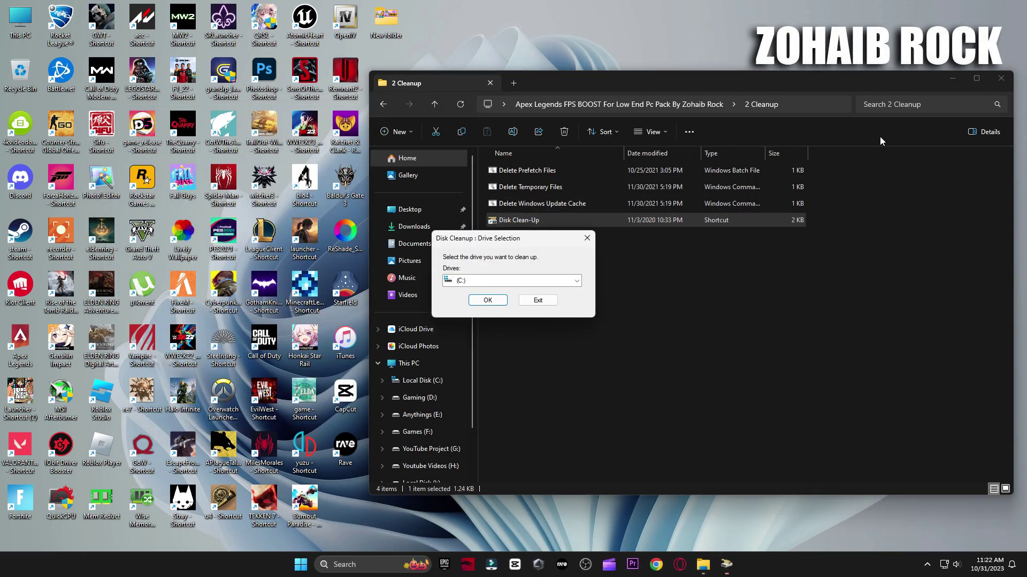
pyautogui.click(991, 83)
pyautogui.click(498, 298)
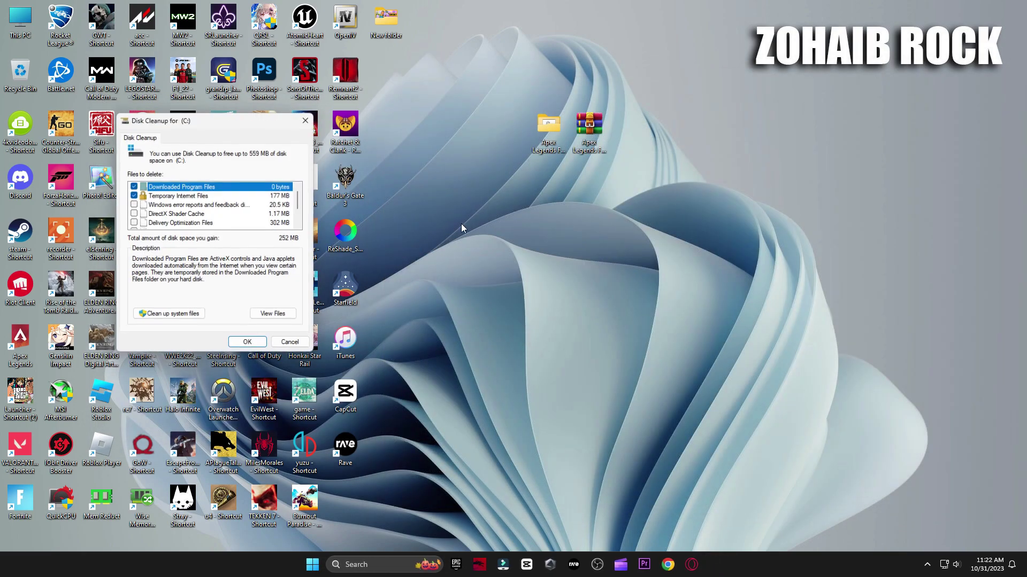
pyautogui.moveTo(271, 122); pyautogui.dragTo(613, 88)
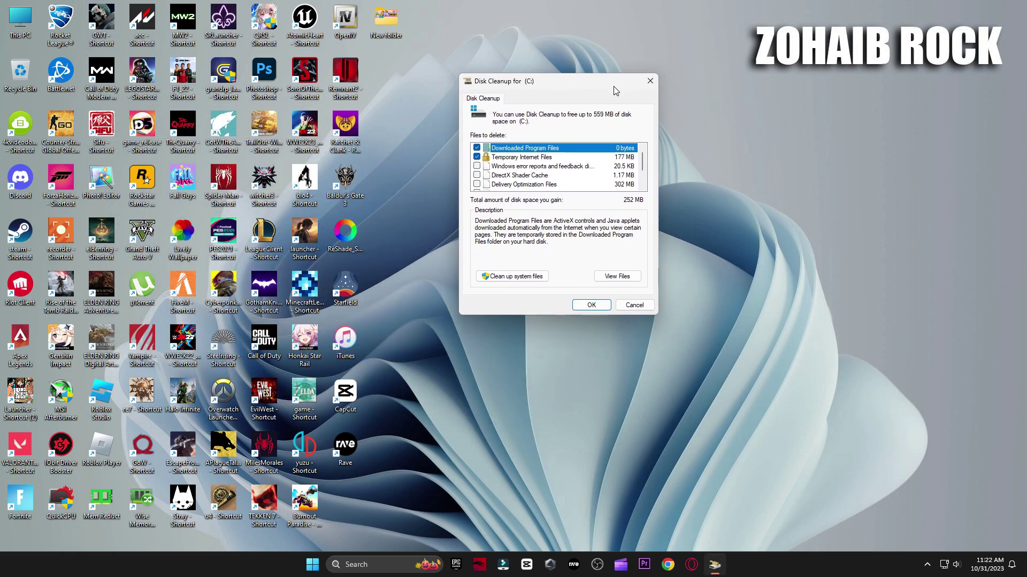
pyautogui.click(477, 184)
pyautogui.scroll(-1, 485, 172)
pyautogui.click(591, 304)
pyautogui.click(530, 285)
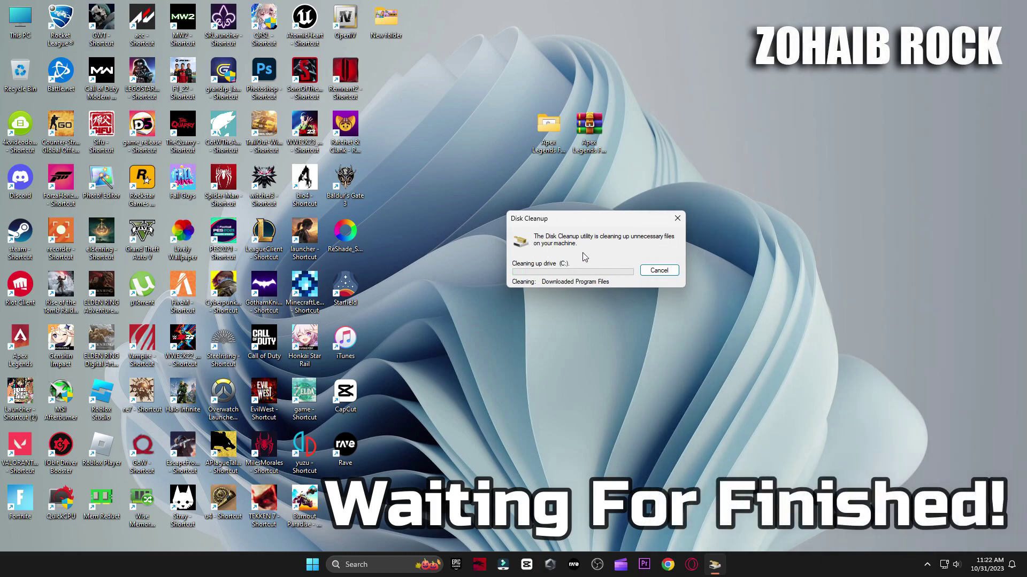
# Step: Examine the AMD advanced and display setting images in the pack's "3 GPU Best Settings" folder
pyautogui.doubleClick(551, 134)
pyautogui.doubleClick(534, 203)
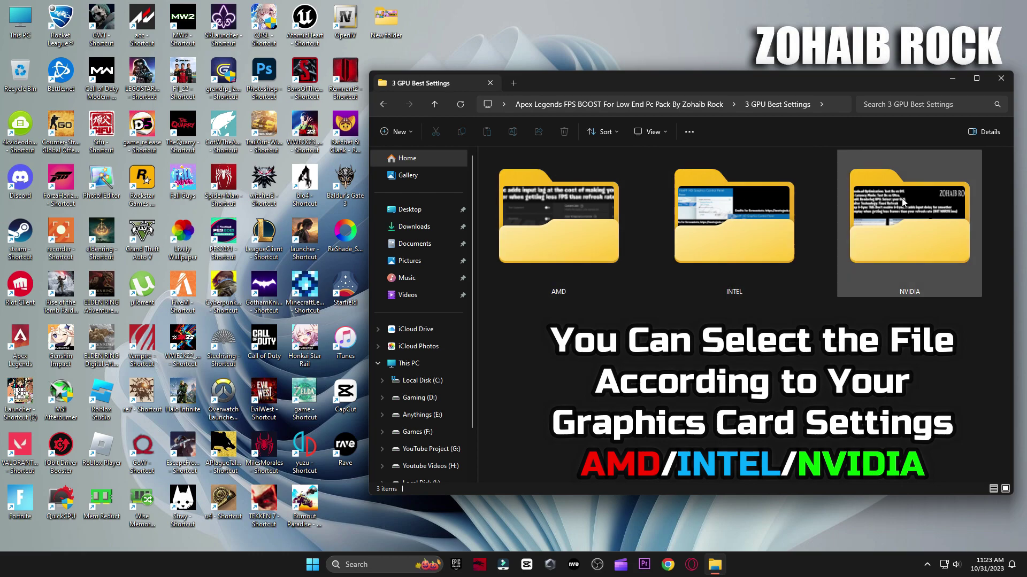
pyautogui.doubleClick(595, 237)
pyautogui.click(530, 186)
pyautogui.doubleClick(530, 186)
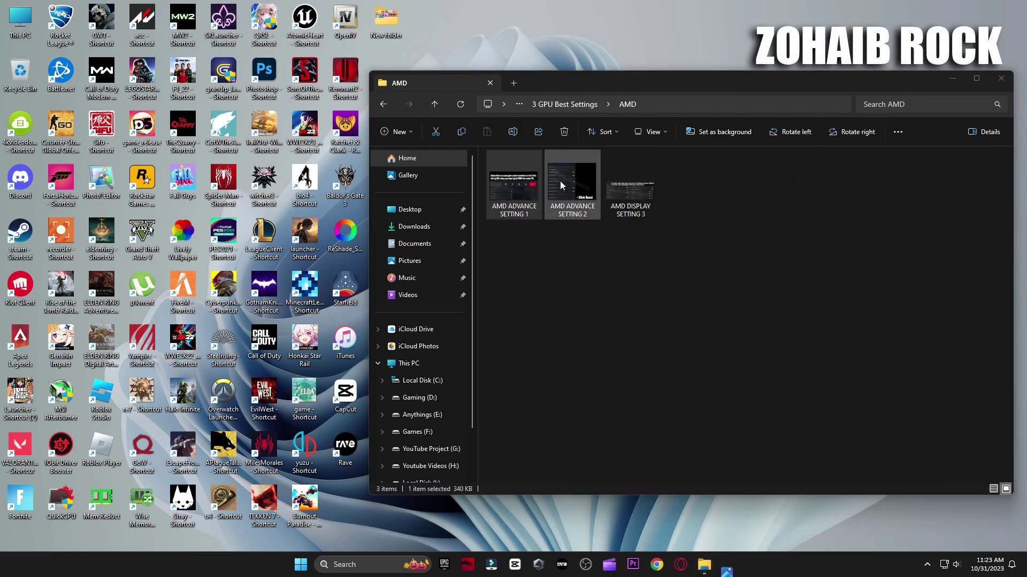
pyautogui.press('Right')
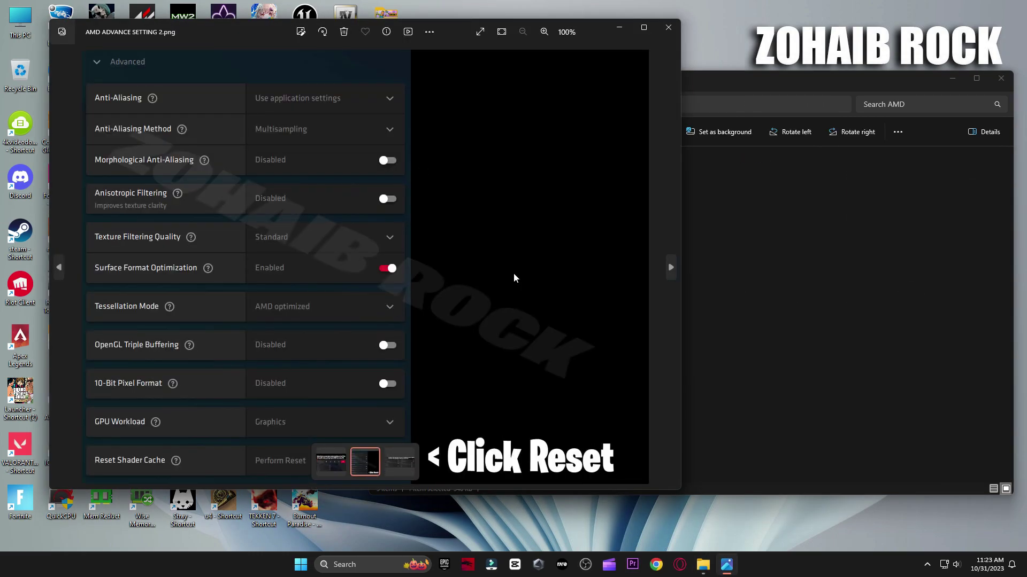
pyautogui.press('Right')
pyautogui.click(666, 27)
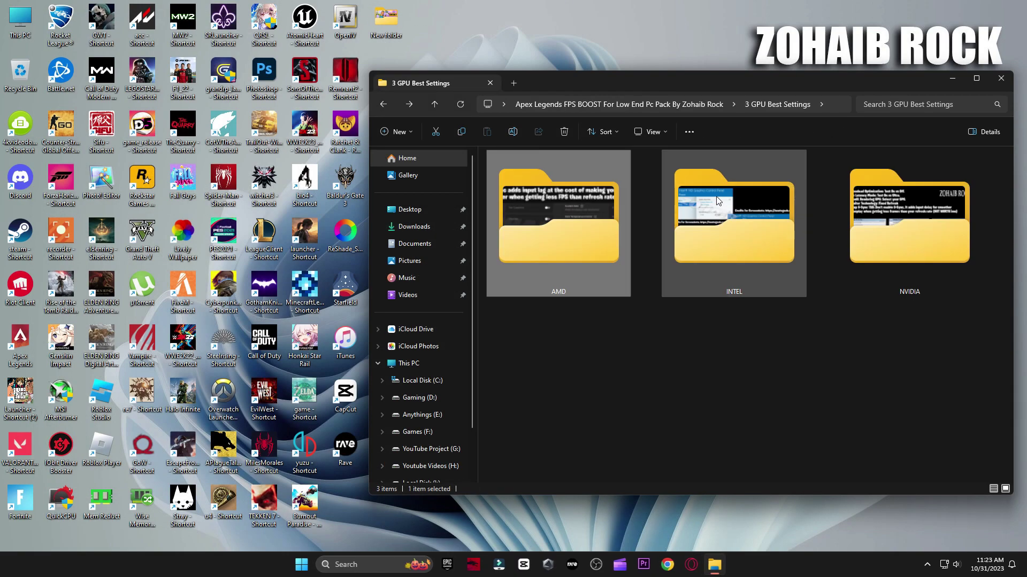
# Step: Examine the recommended graphics setting images in the INTEL folder and return to the GPU settings folder
pyautogui.doubleClick(722, 224)
pyautogui.click(538, 201)
pyautogui.doubleClick(539, 198)
pyautogui.press('Right')
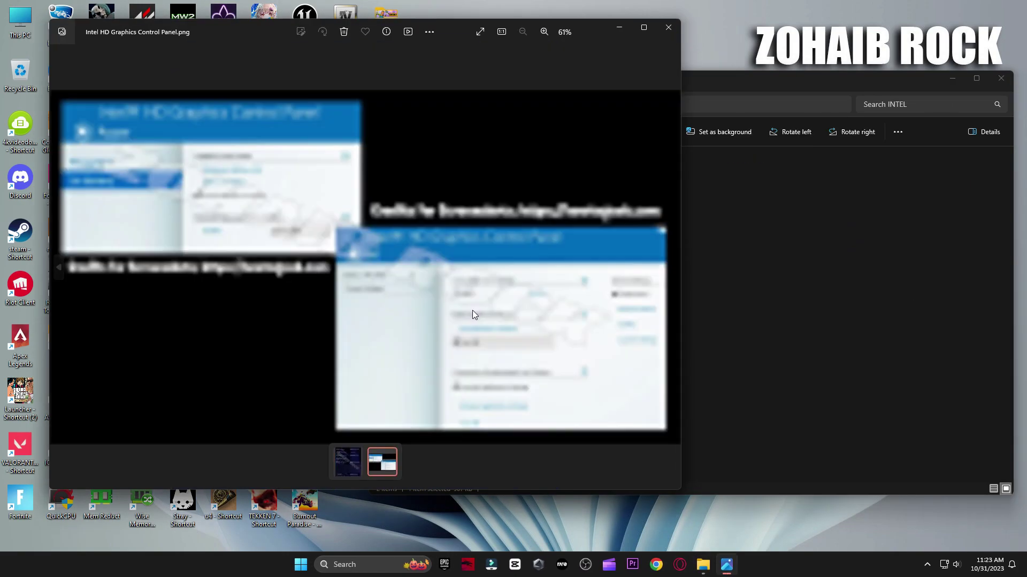
pyautogui.hotkey('alt', 'F4')
pyautogui.hotkey('alt', 'Up')
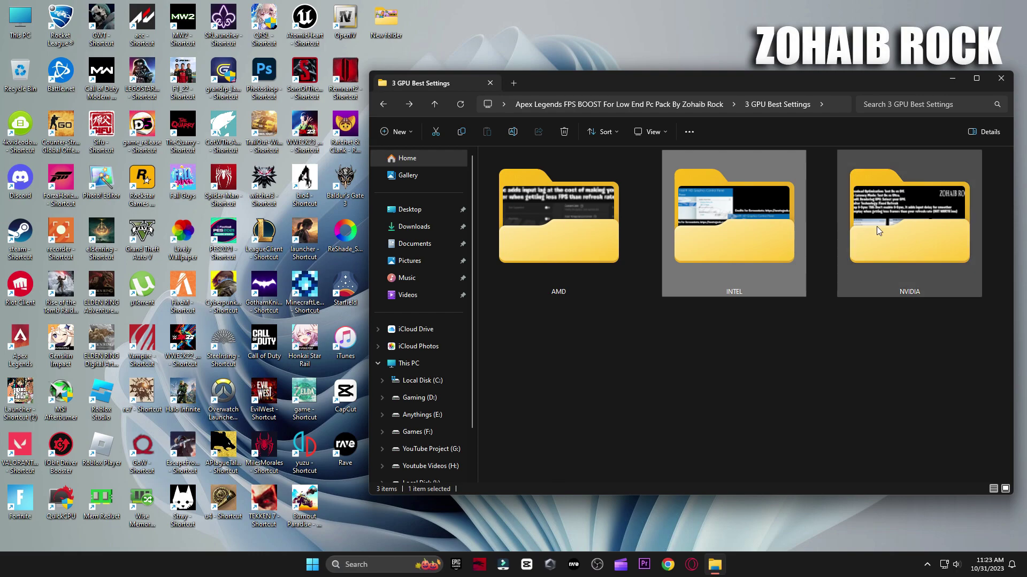
# Step: Open the "NVIDIA Settings (Manage 3D Settings)" image for reference and close the folder window behind it
pyautogui.doubleClick(876, 226)
pyautogui.click(490, 203)
pyautogui.doubleClick(490, 195)
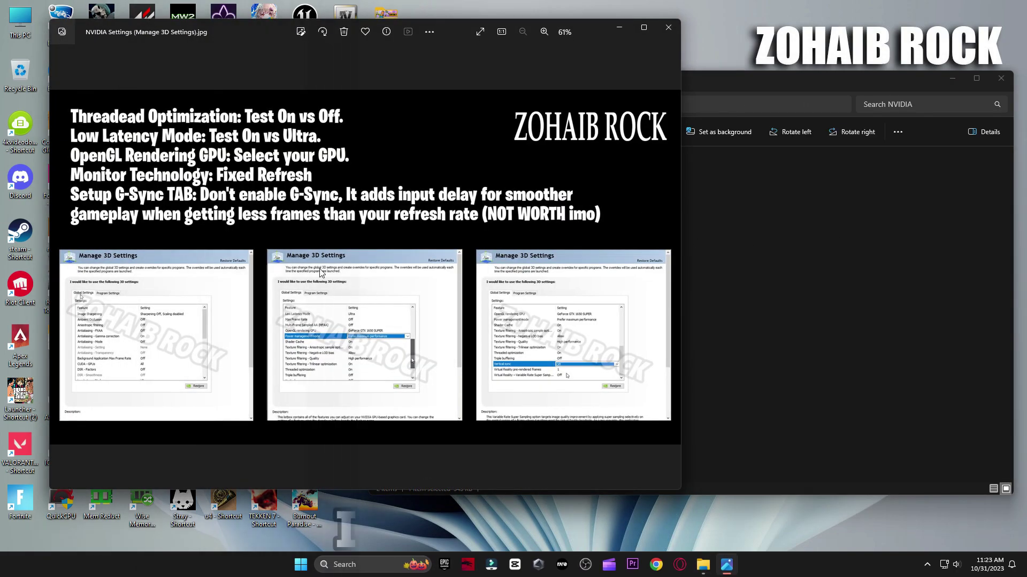
pyautogui.rightClick(1025, 68)
pyautogui.click(979, 218)
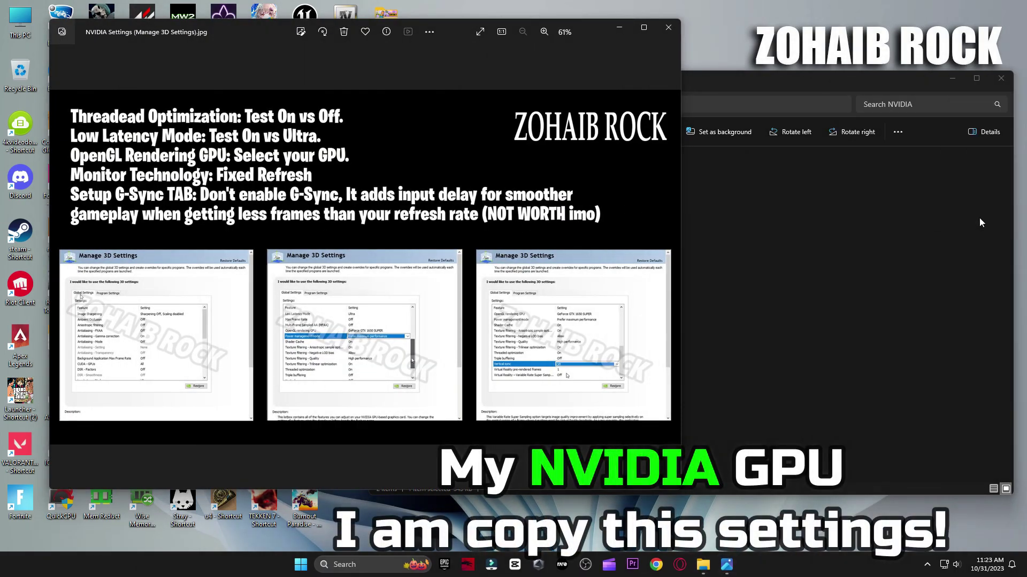
pyautogui.click(944, 140)
pyautogui.click(1001, 80)
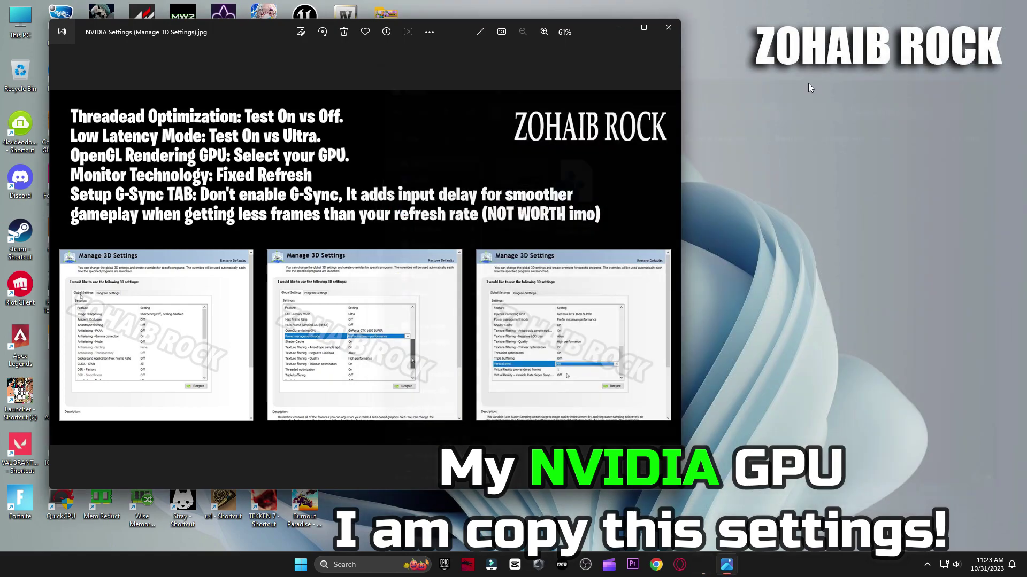
# Step: Close the reference image, examine the global Manage 3D settings list in NVIDIA Control Panel, and close the control panel
pyautogui.click(669, 27)
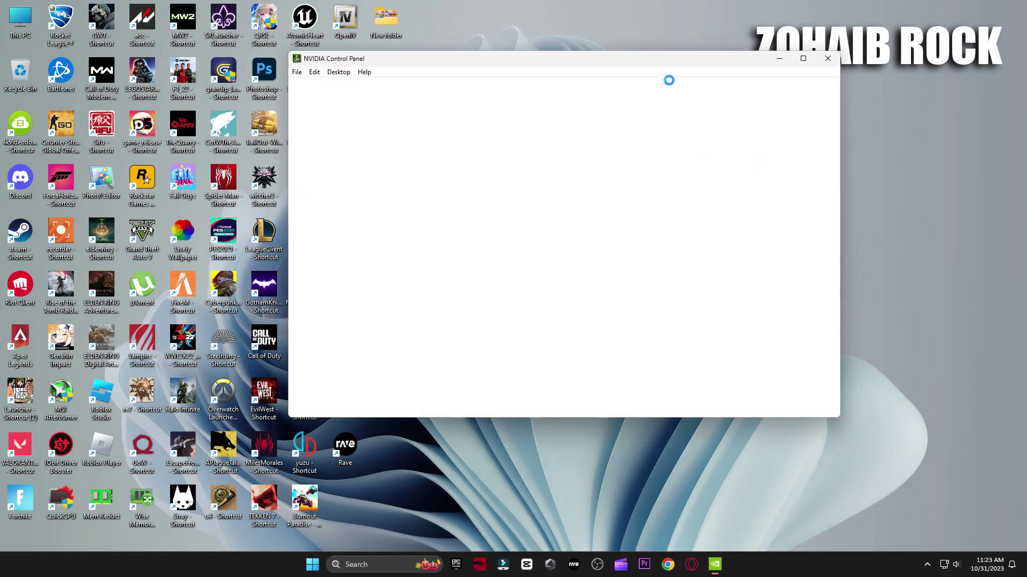
pyautogui.moveTo(605, 61); pyautogui.dragTo(683, 101)
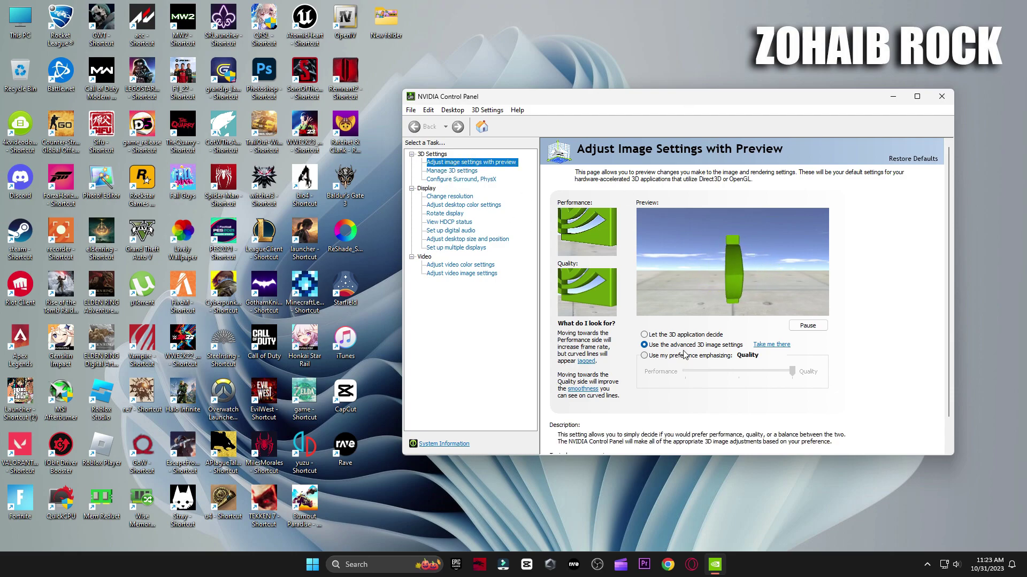
pyautogui.click(461, 171)
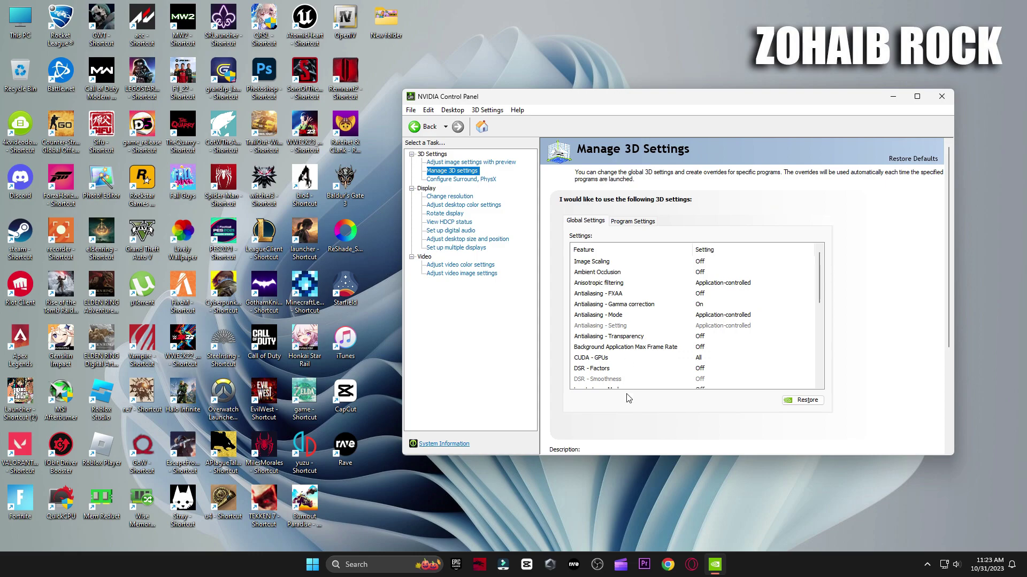
pyautogui.scroll(-2, 752, 351)
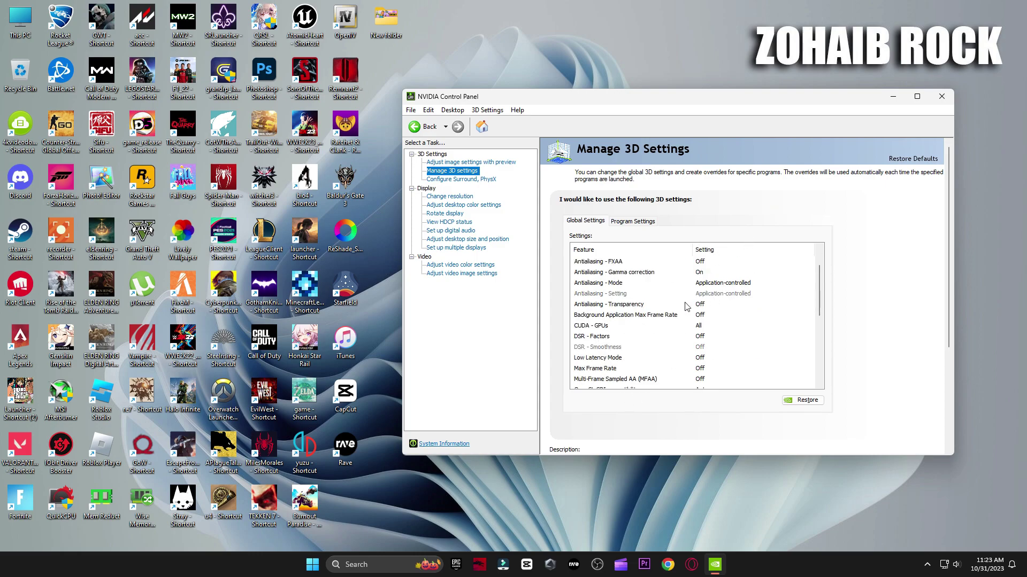
pyautogui.scroll(-2, 734, 373)
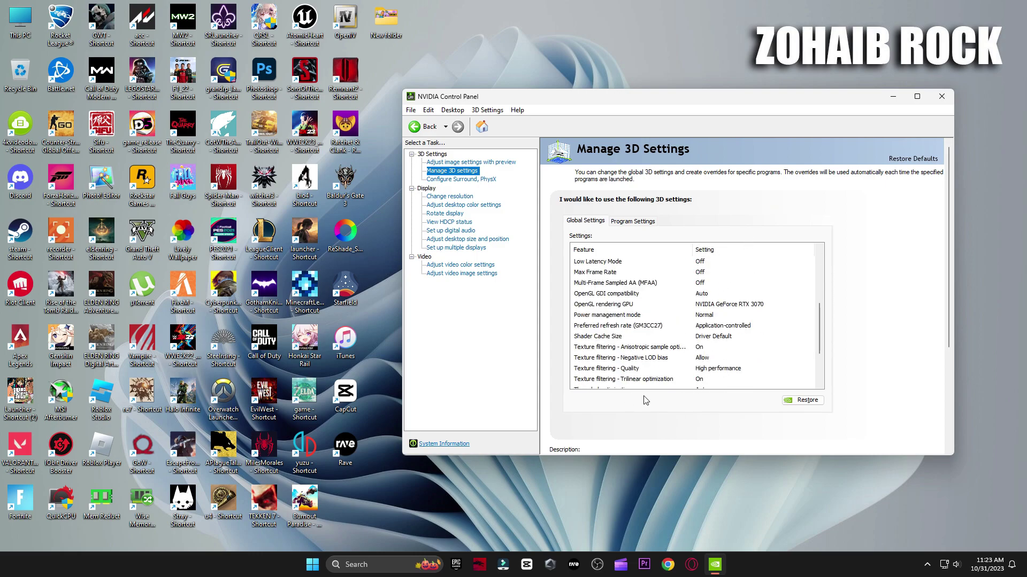
pyautogui.scroll(-1, 728, 329)
pyautogui.scroll(-1, 695, 332)
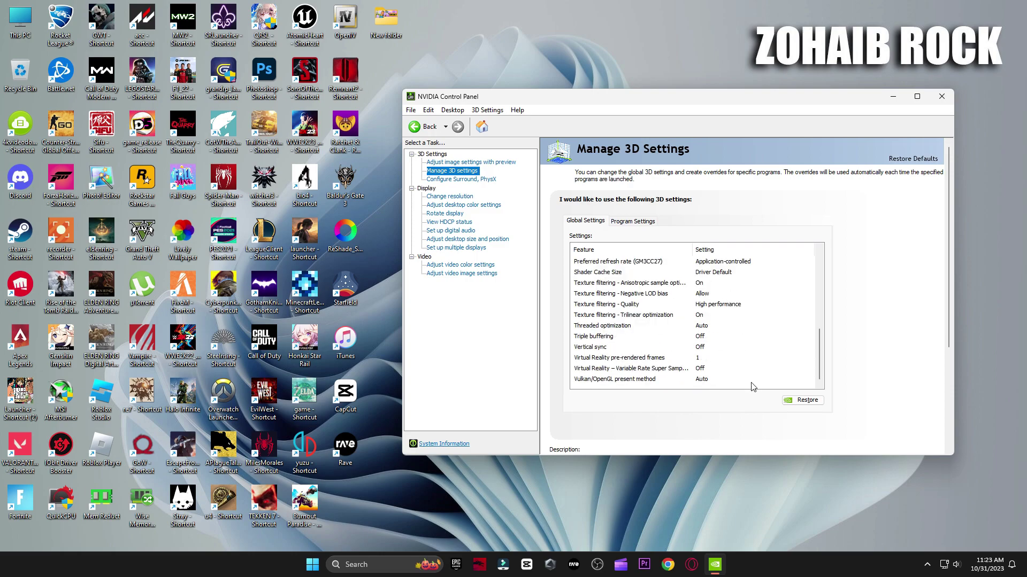
pyautogui.click(500, 166)
pyautogui.click(946, 97)
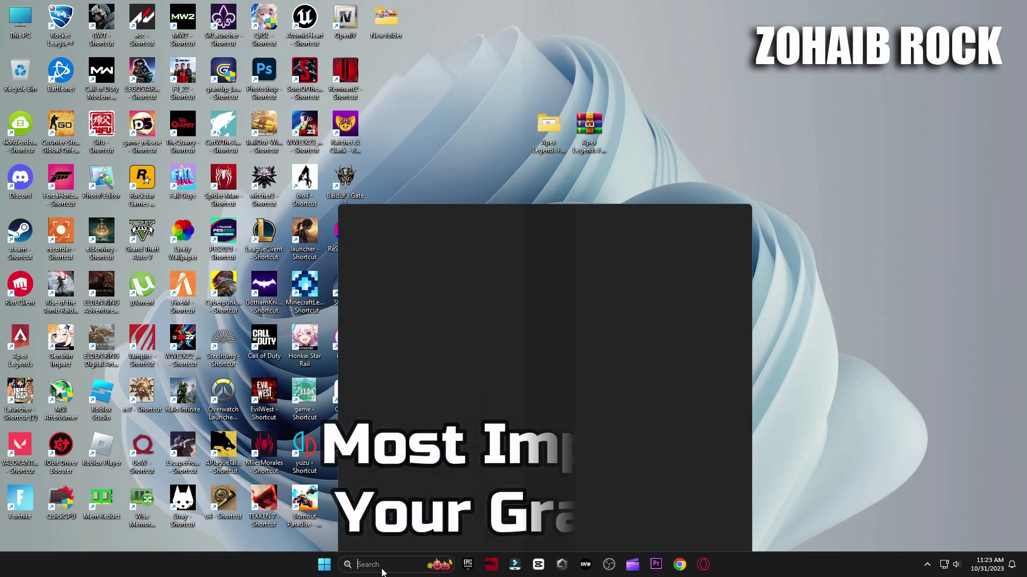
# Step: Check for graphics driver updates in GeForce Experience and close it
pyautogui.write('gef')
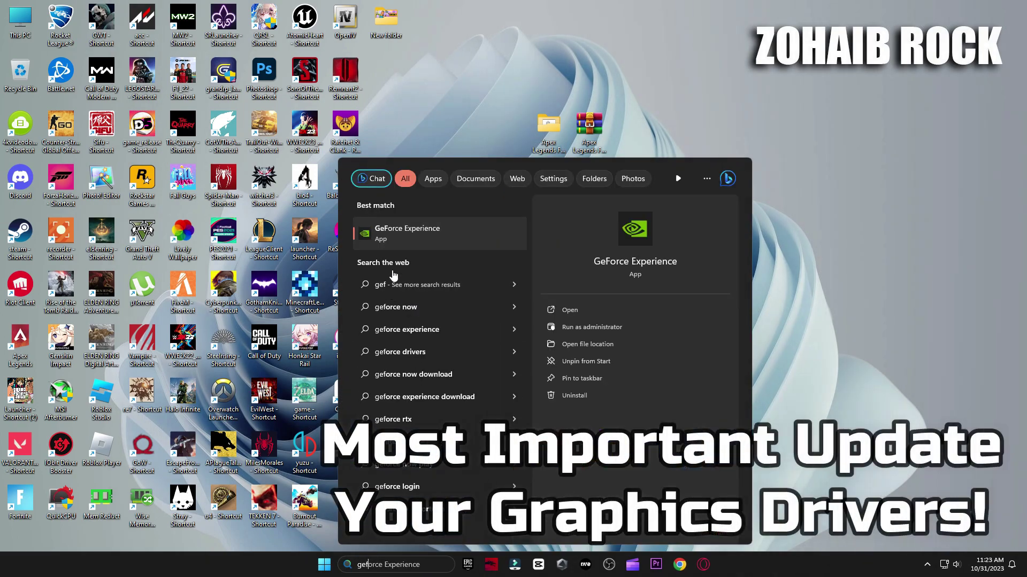
pyautogui.click(427, 229)
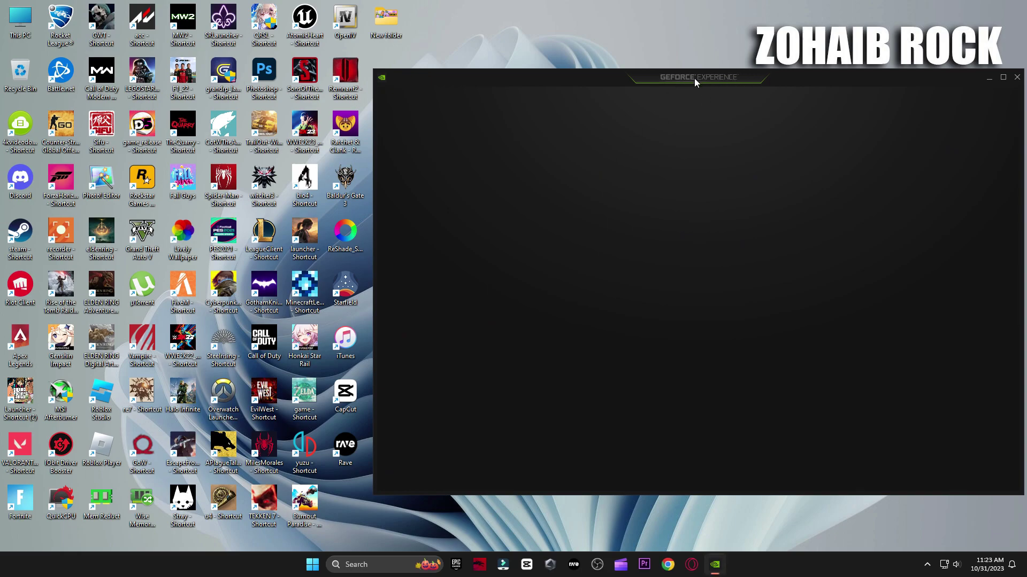
pyautogui.click(472, 101)
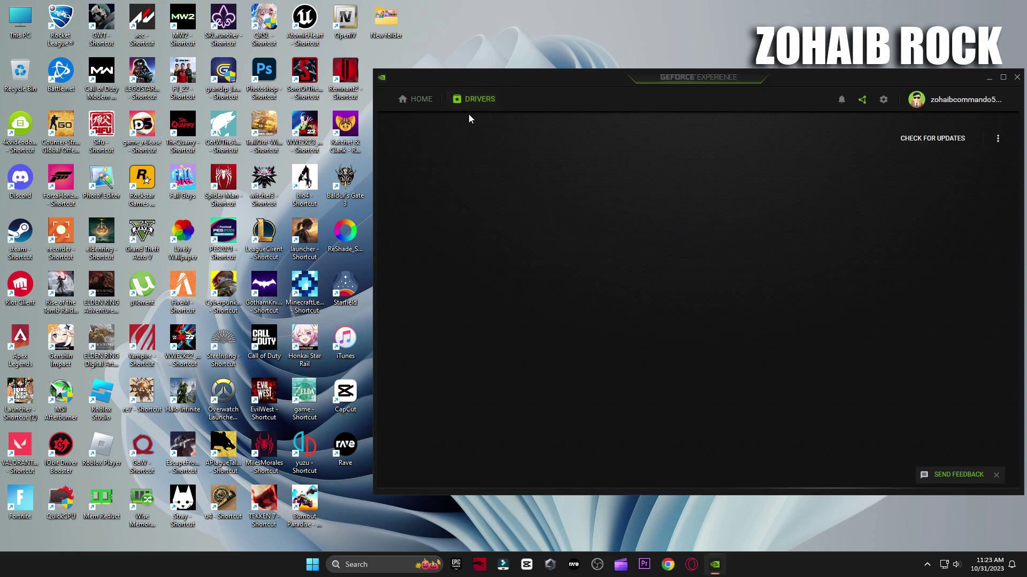
pyautogui.click(933, 129)
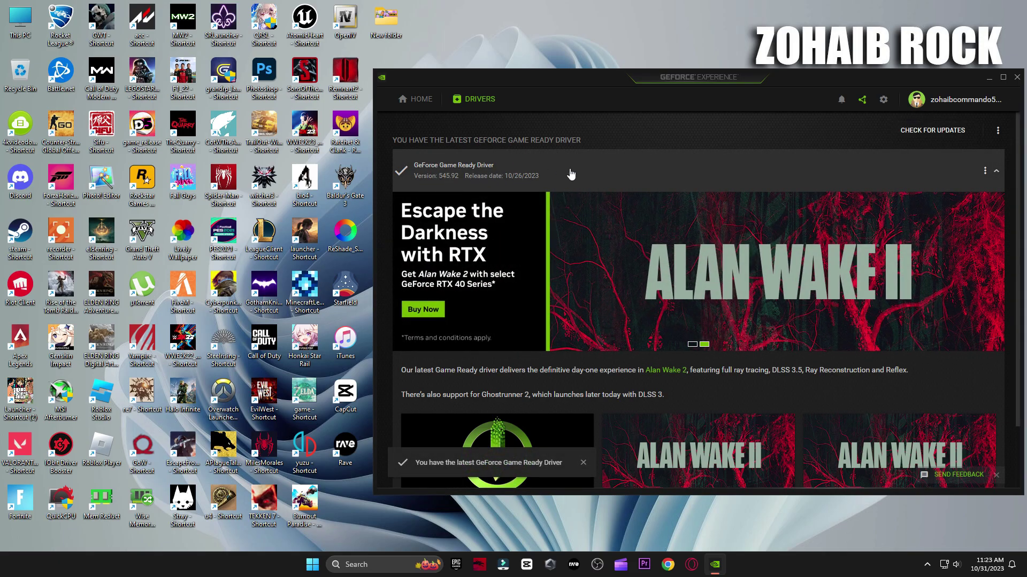
pyautogui.click(1016, 80)
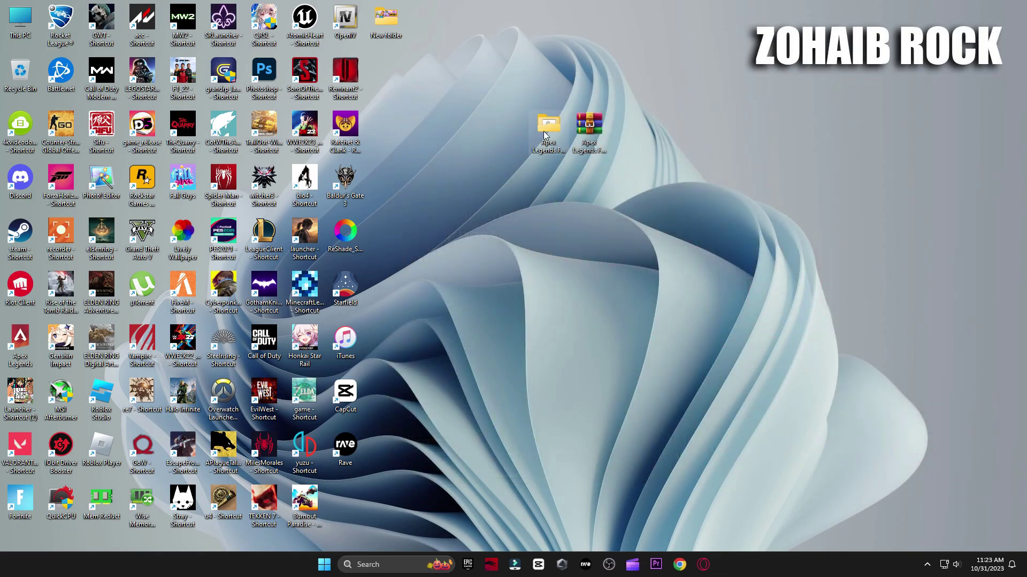
# Step: Launch Timer Resolution from the pack's "4 Latency (Timer Resolution )" folder, set it to Maximum and keep it running minimized
pyautogui.doubleClick(544, 132)
pyautogui.doubleClick(516, 219)
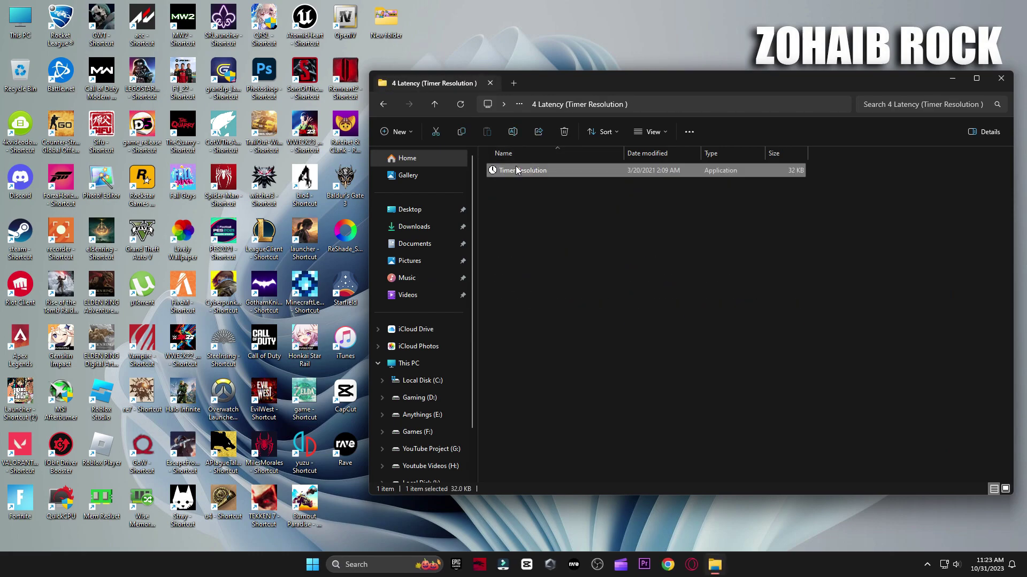
pyautogui.doubleClick(515, 168)
pyautogui.moveTo(499, 230); pyautogui.dragTo(715, 213)
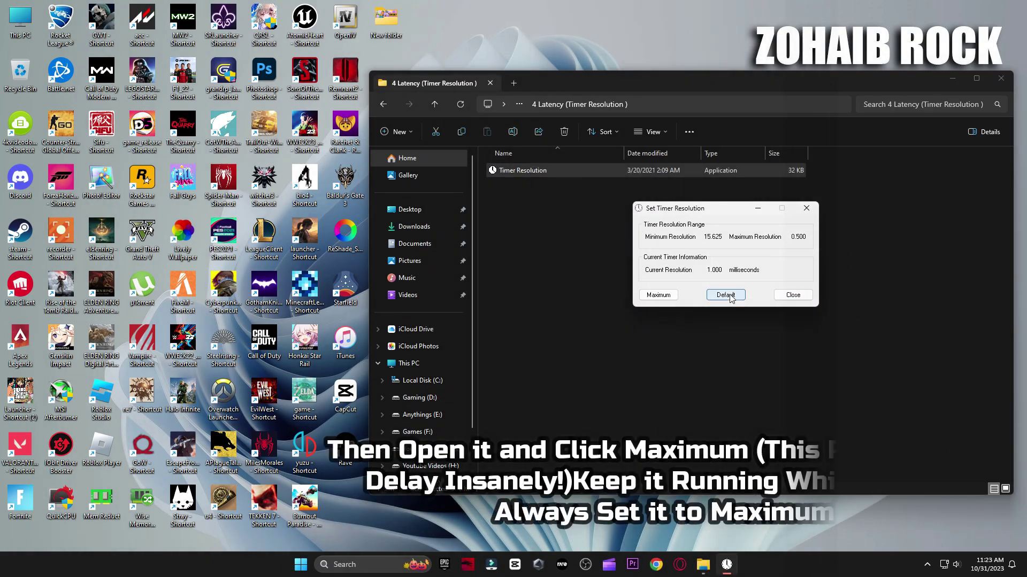
pyautogui.click(663, 295)
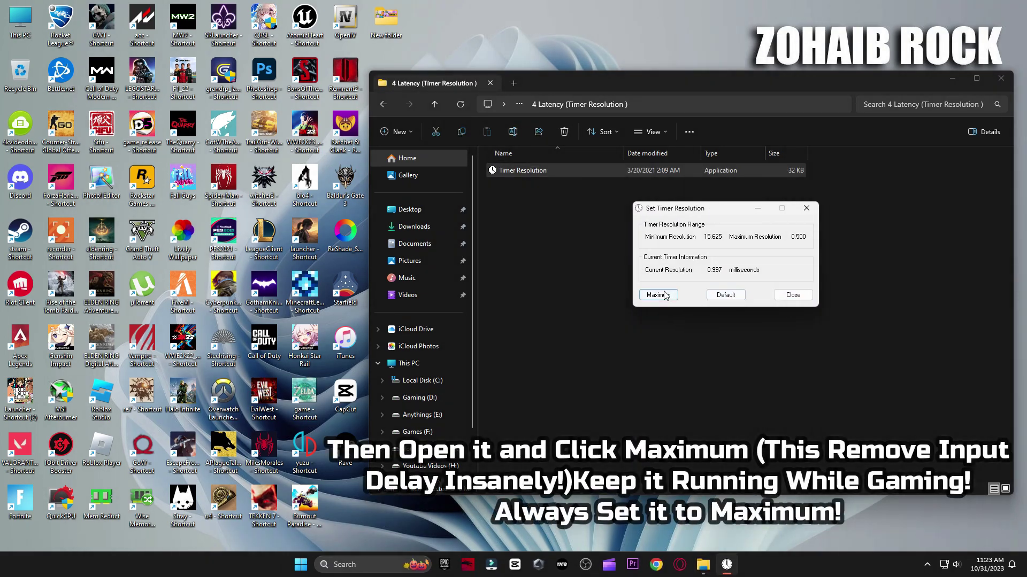
pyautogui.click(758, 208)
# Step: Locate the QuickCpuSetup installer in the x64bit folder of Quick-CPU under the pack's "5 Power Plan" folder
pyautogui.hotkey('alt', 'Left')
pyautogui.click(514, 239)
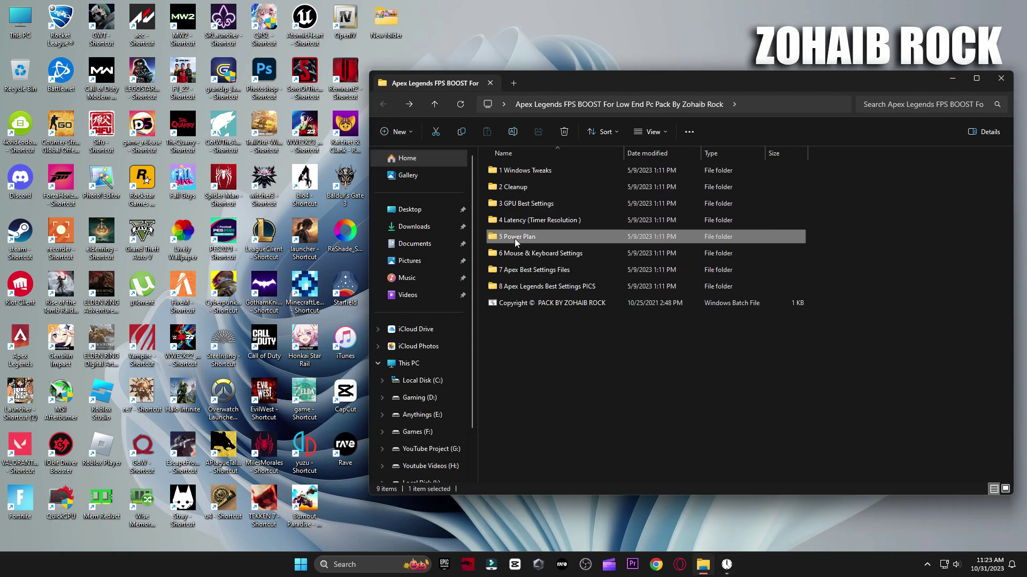
pyautogui.doubleClick(515, 239)
pyautogui.doubleClick(513, 171)
pyautogui.doubleClick(518, 187)
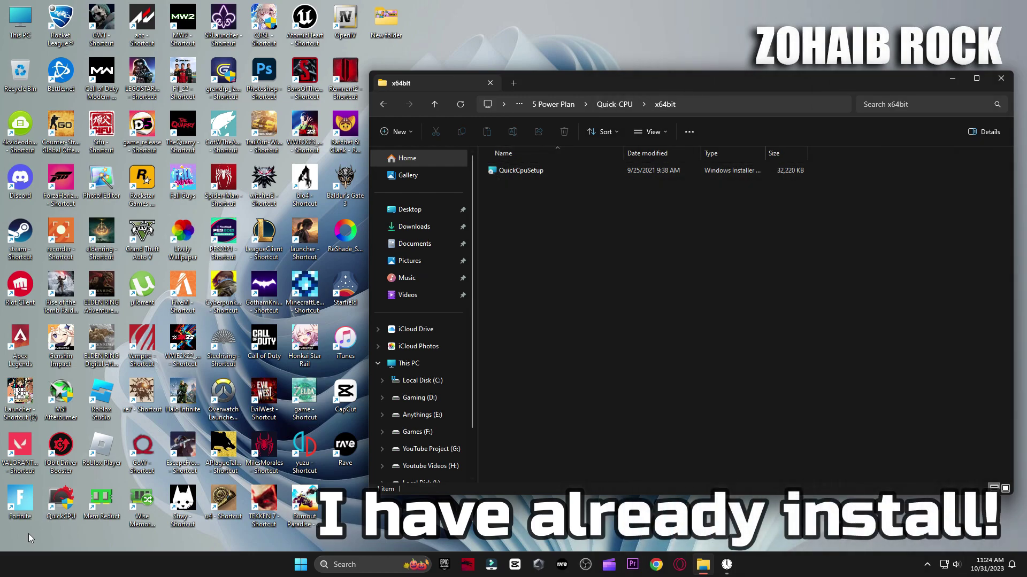
# Step: Launch the installed QuickCPU, close the folder window and set the system power plan to High performance
pyautogui.click(61, 502)
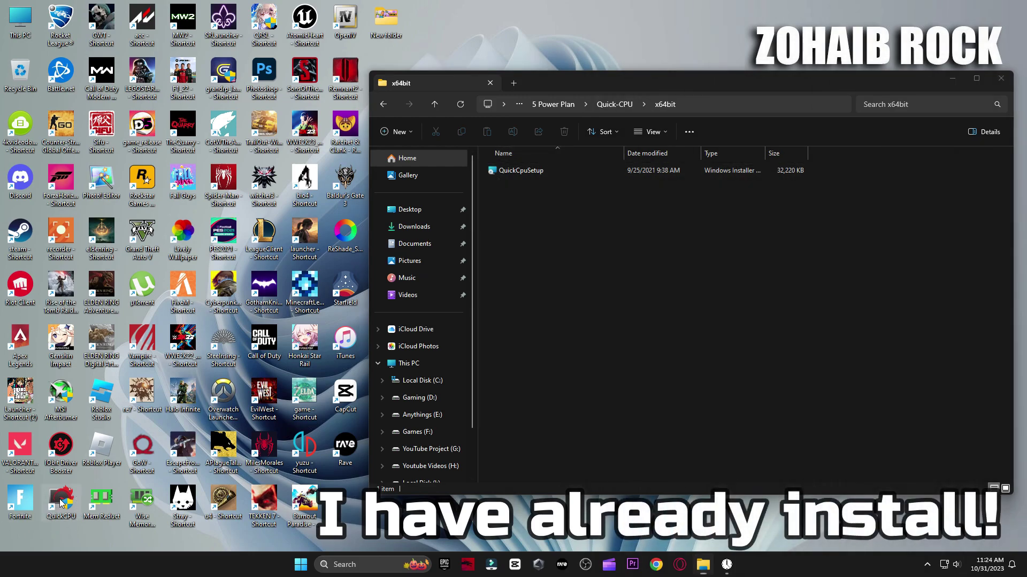
pyautogui.click(1001, 79)
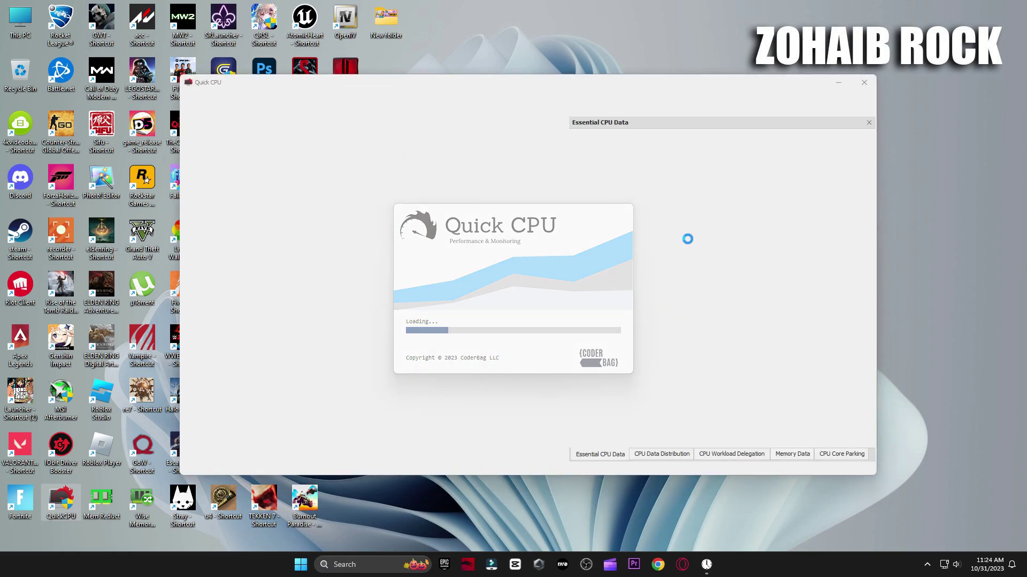
pyautogui.click(328, 208)
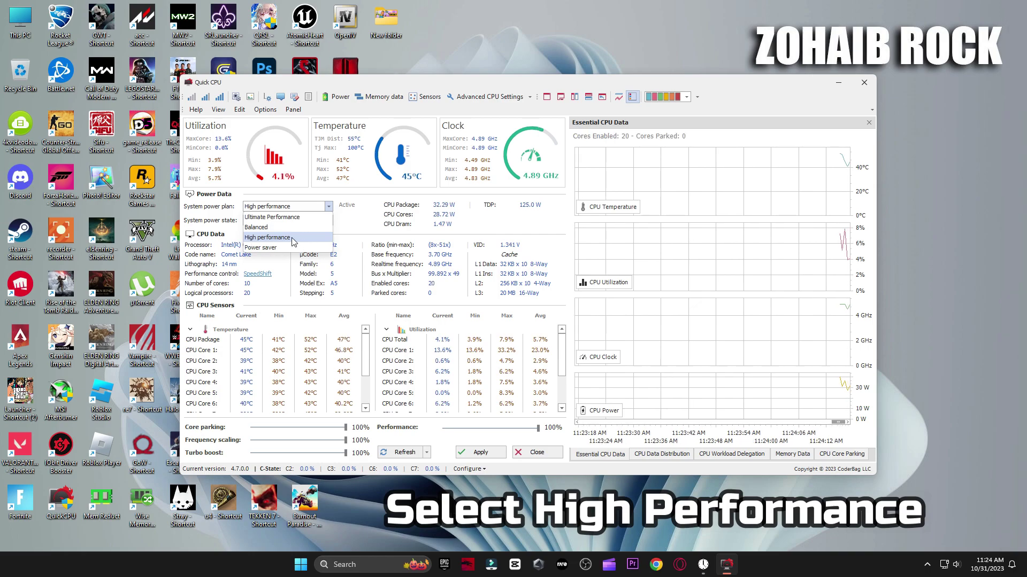
pyautogui.click(277, 237)
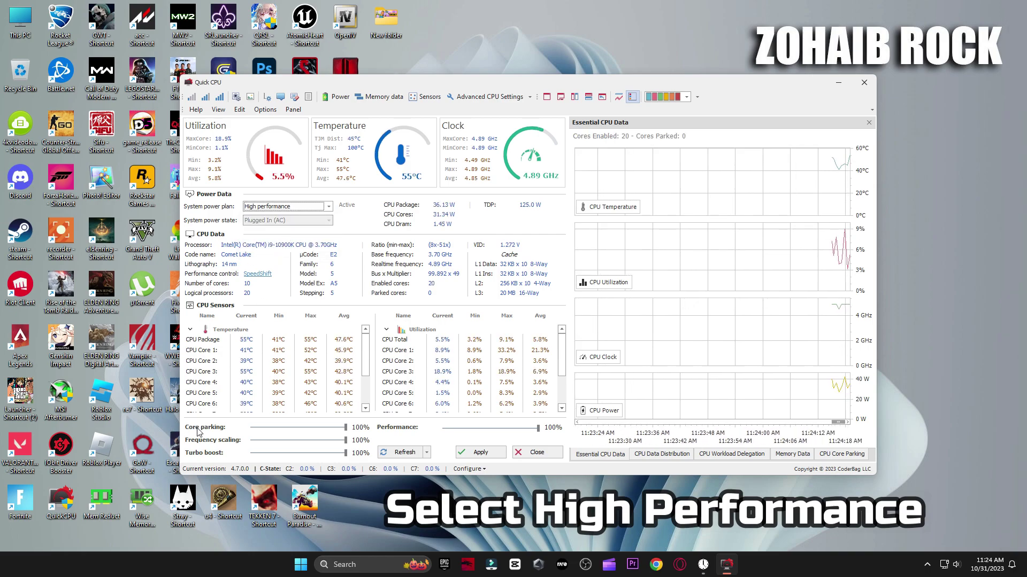
# Step: Apply the Quick CPU settings with core parking, frequency scaling, turbo boost and performance at 100%, and close Quick CPU
pyautogui.moveTo(345, 427); pyautogui.dragTo(213, 431)
pyautogui.moveTo(346, 442); pyautogui.dragTo(425, 437)
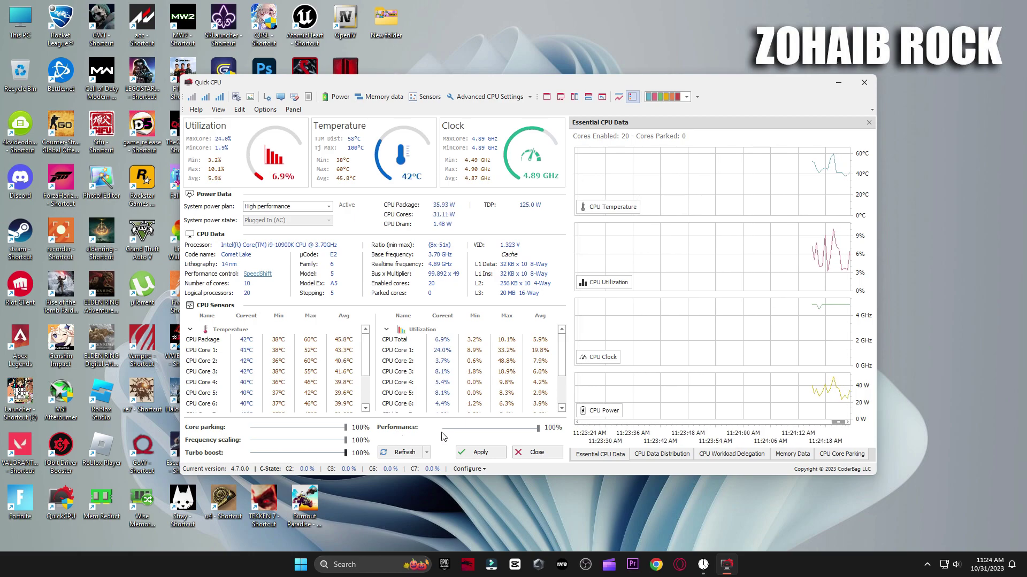
pyautogui.click(480, 453)
pyautogui.click(591, 307)
pyautogui.click(536, 452)
# Step: Check in Windows Power Options that the High performance plan is selected, collapse the additional plans and close the window
pyautogui.click(389, 571)
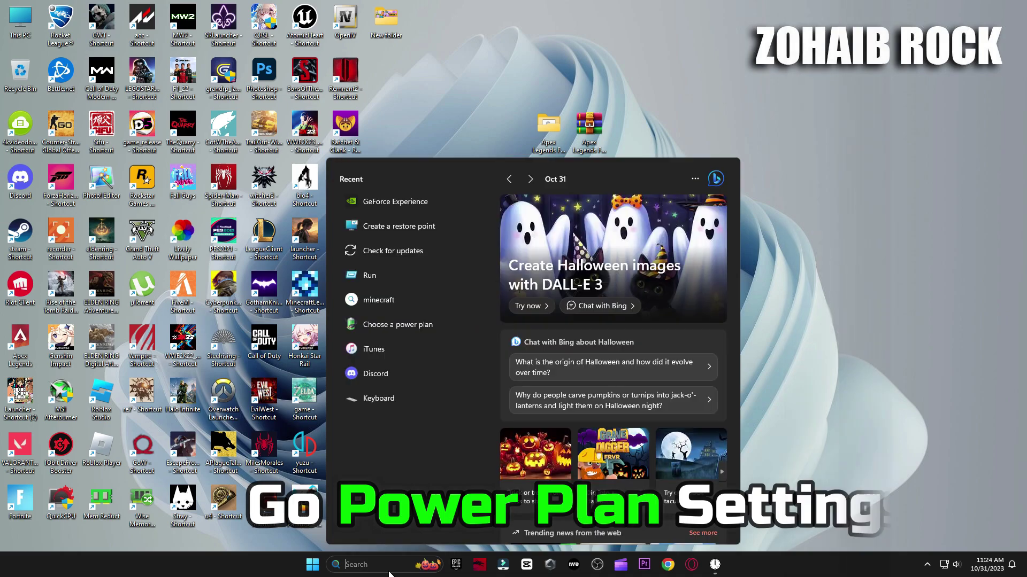
pyautogui.write('power')
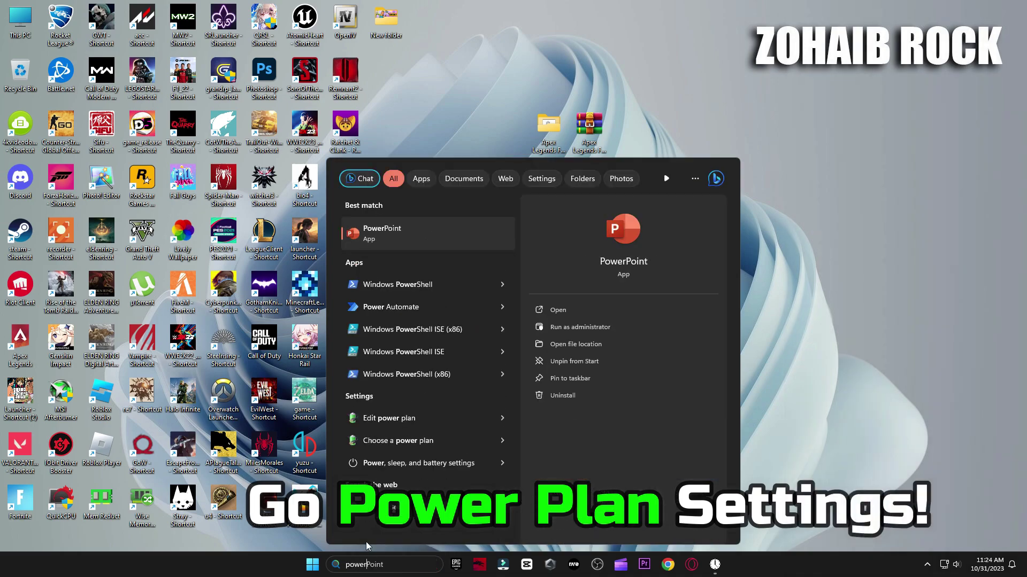
pyautogui.write(' p')
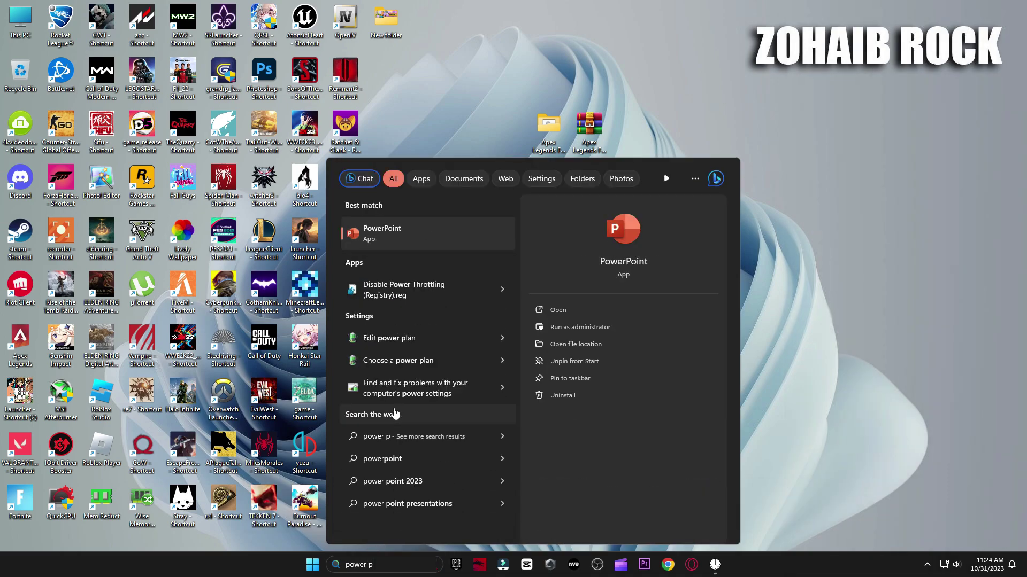
pyautogui.click(399, 362)
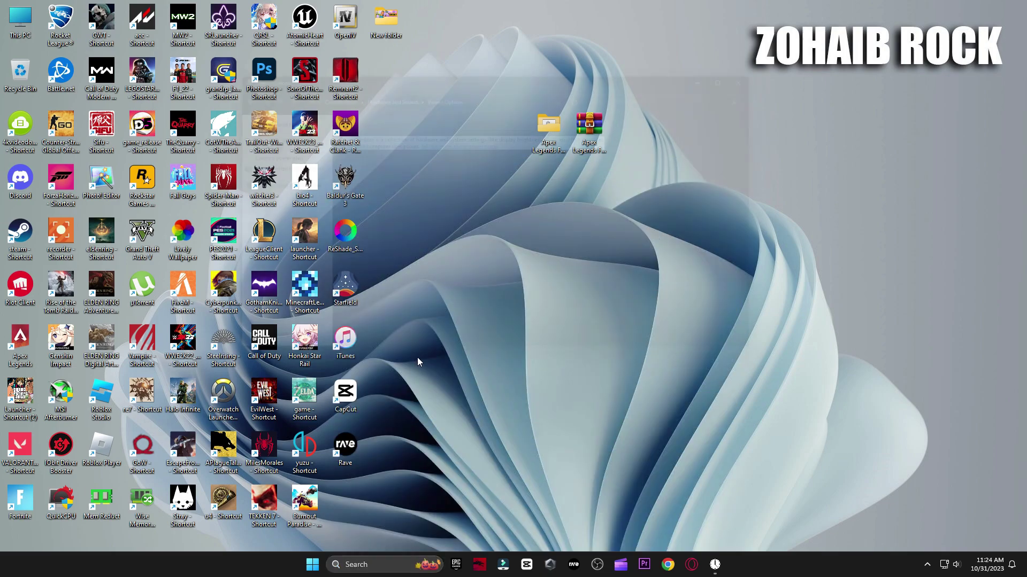
pyautogui.moveTo(525, 62); pyautogui.dragTo(704, 96)
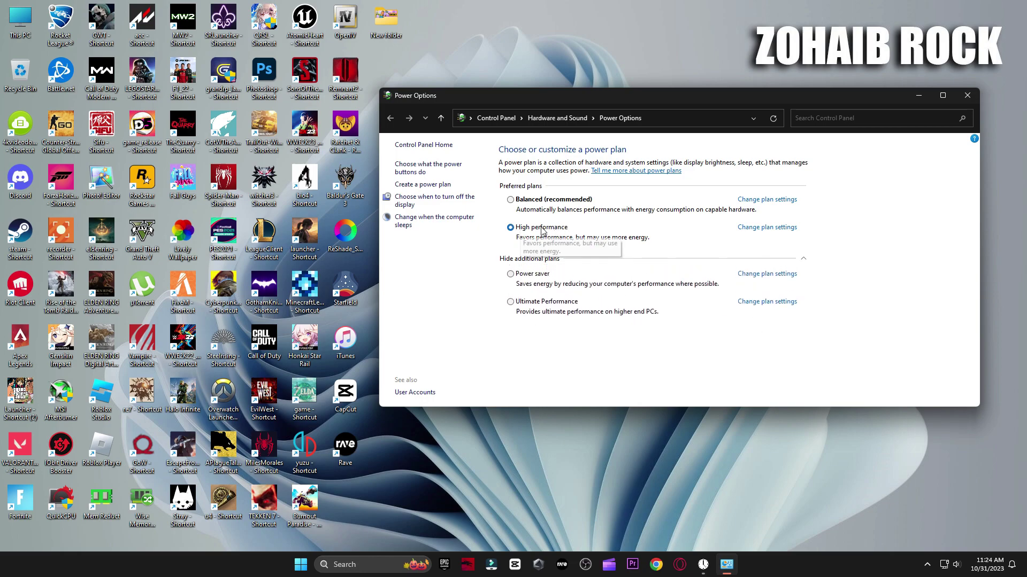
pyautogui.click(805, 259)
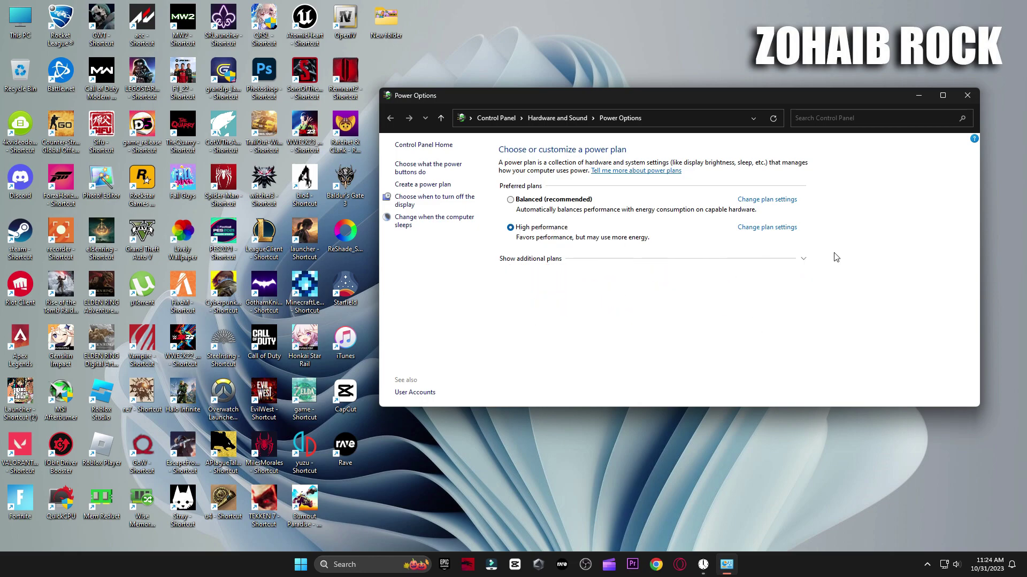
pyautogui.click(966, 94)
# Step: Open Mouse Properties from the pack's "M1 Mouse Acceleration" shortcut and apply the pointer options with Enhance pointer precision off and mid-range pointer speed
pyautogui.doubleClick(550, 124)
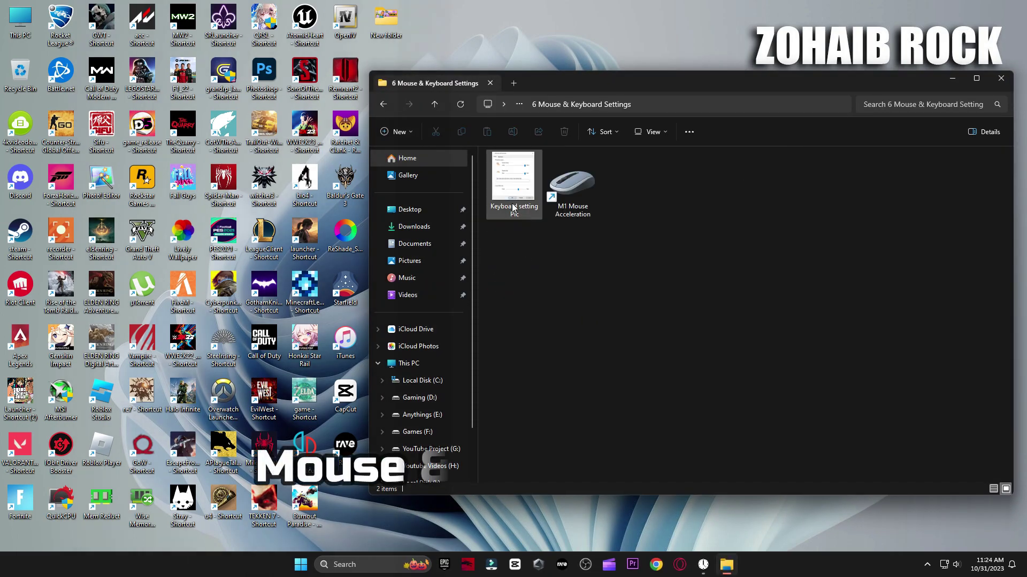
pyautogui.doubleClick(581, 184)
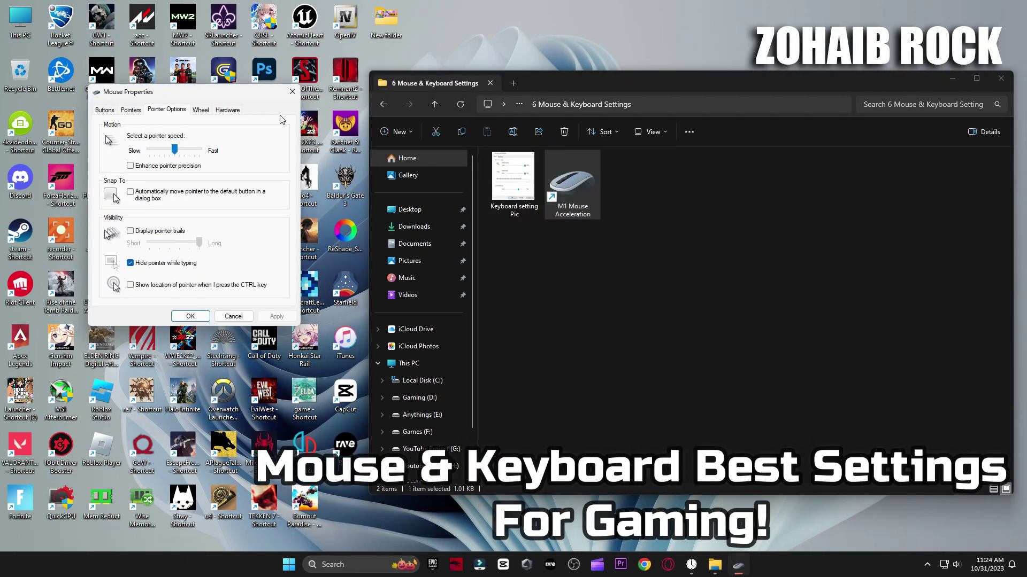
pyautogui.click(952, 81)
pyautogui.moveTo(223, 95); pyautogui.dragTo(605, 94)
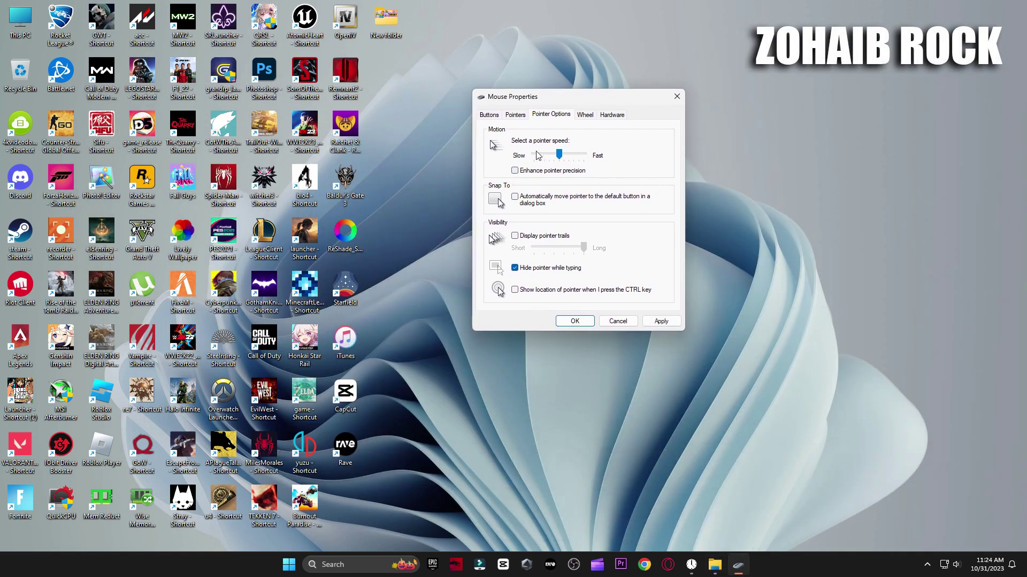
pyautogui.click(486, 117)
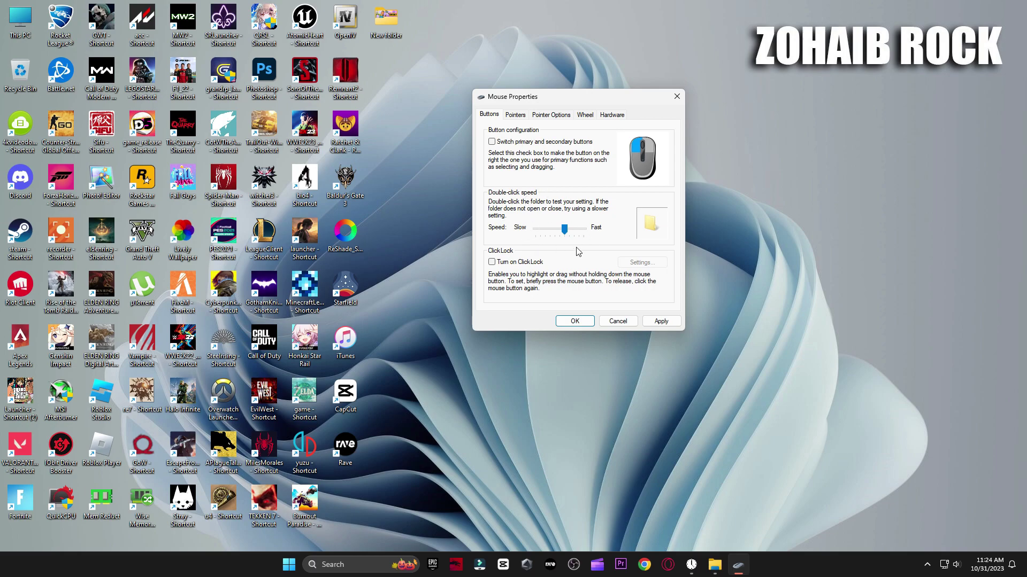
pyautogui.click(550, 117)
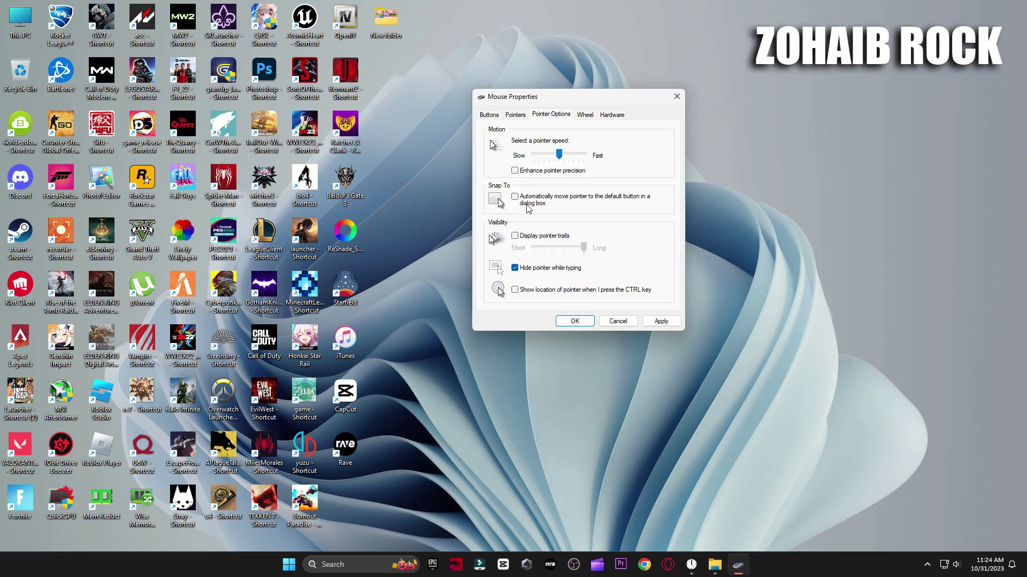
pyautogui.click(669, 324)
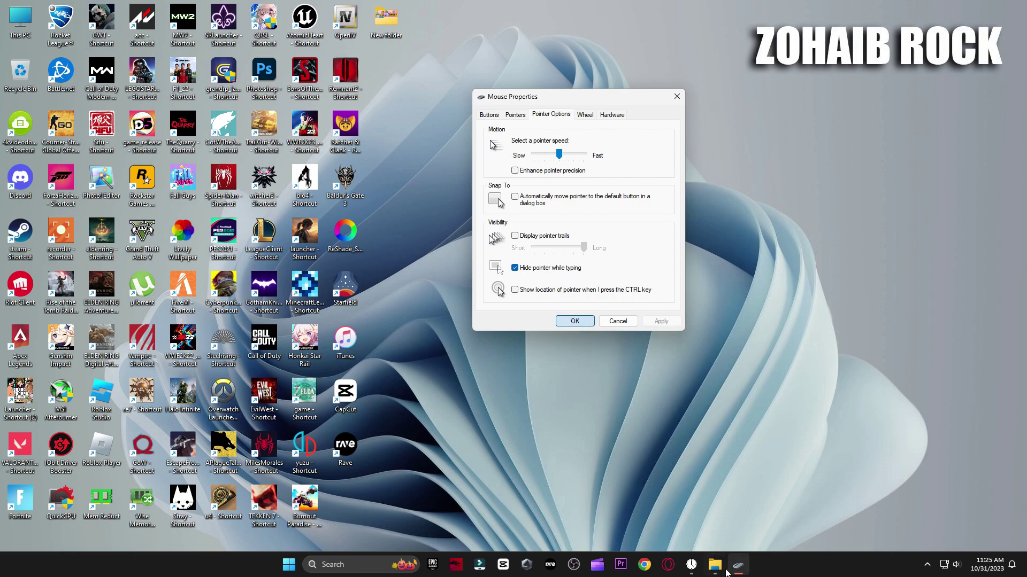
# Step: Open the pack's "Keyboard setting Pic", compare it side by side with Windows Keyboard Properties, and close the picture
pyautogui.click(717, 566)
pyautogui.doubleClick(515, 185)
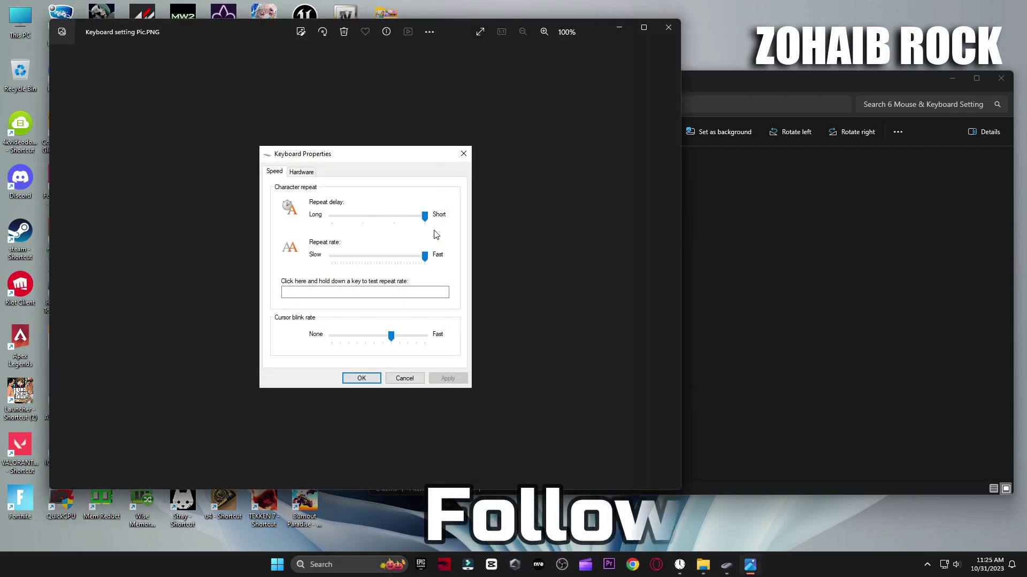
pyautogui.click(339, 565)
pyautogui.write('keyboar')
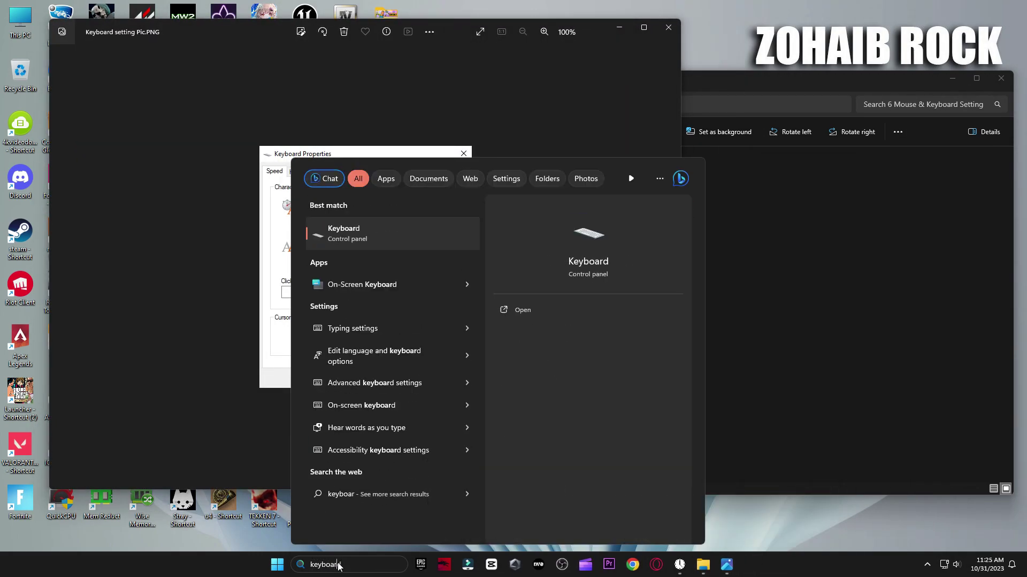
pyautogui.write('d')
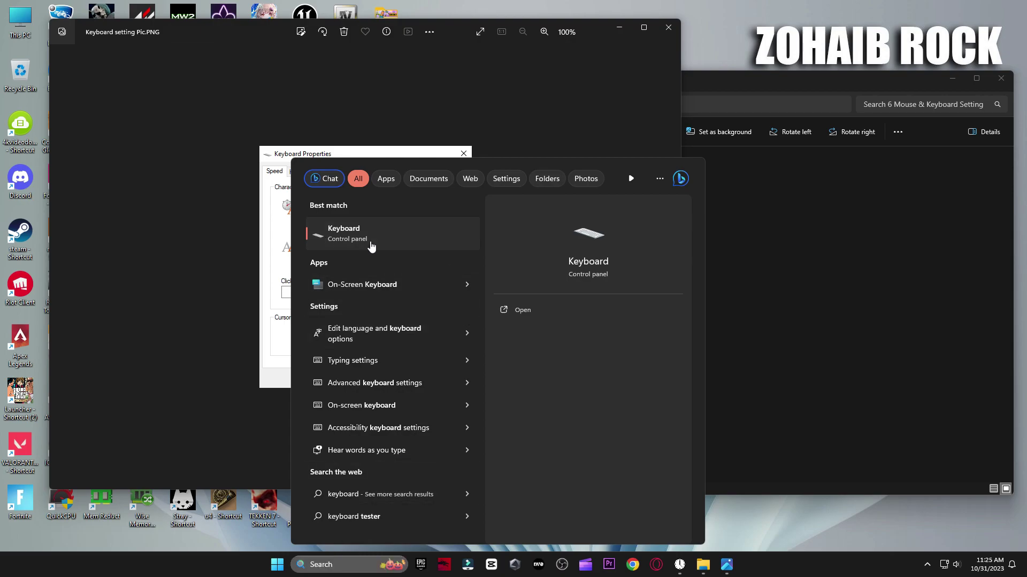
pyautogui.click(372, 246)
pyautogui.moveTo(209, 115); pyautogui.dragTo(587, 158)
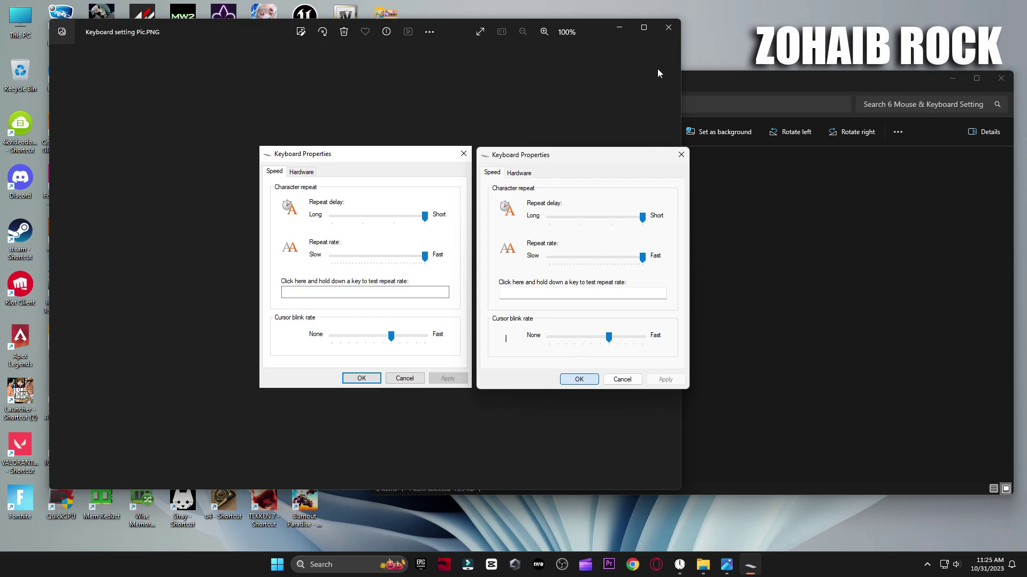
pyautogui.click(669, 32)
# Step: Go back to the boost pack's main folder and open "7 Apex Best Settings Files"
pyautogui.click(381, 106)
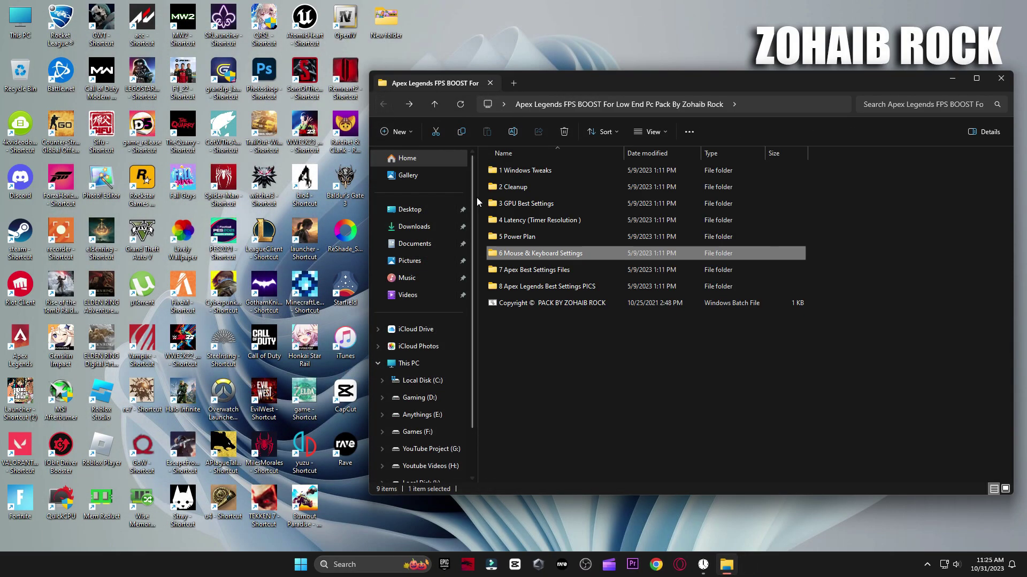
pyautogui.click(559, 272)
pyautogui.doubleClick(551, 270)
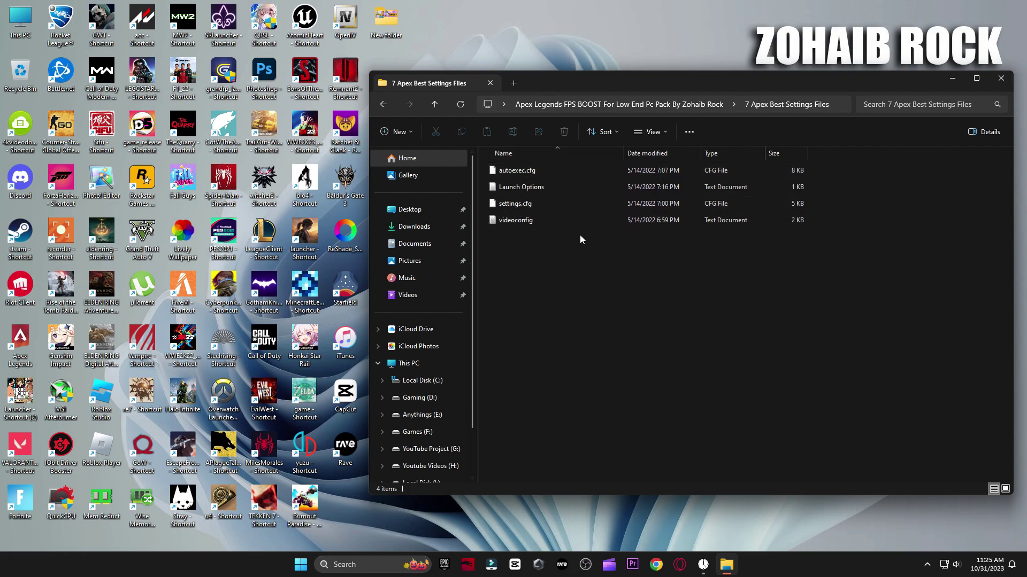
# Step: Switch to Steam, browse the local files of Apex Legends and open the game's cfg folder
pyautogui.doubleClick(21, 231)
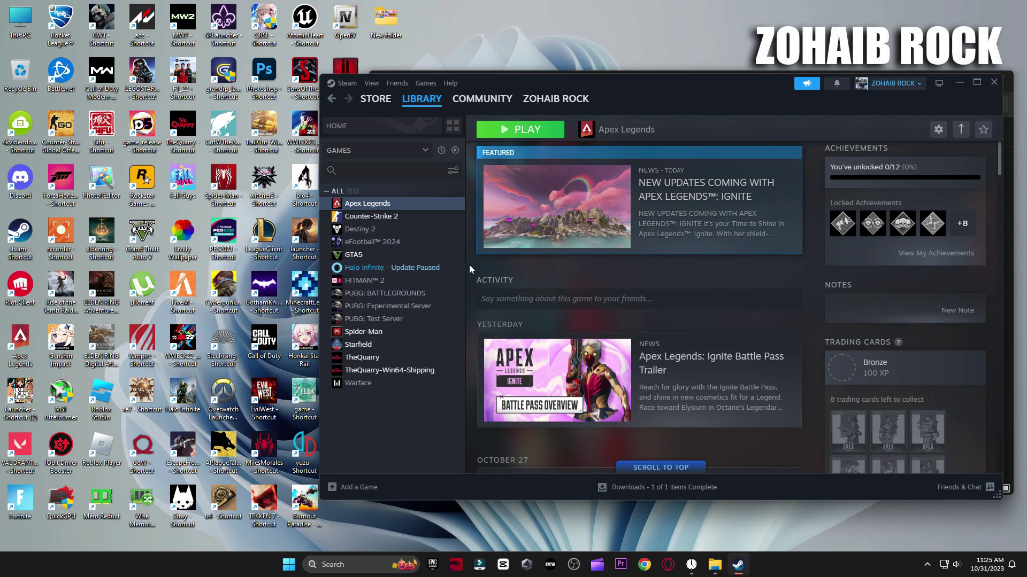
pyautogui.click(937, 129)
pyautogui.moveTo(916, 187)
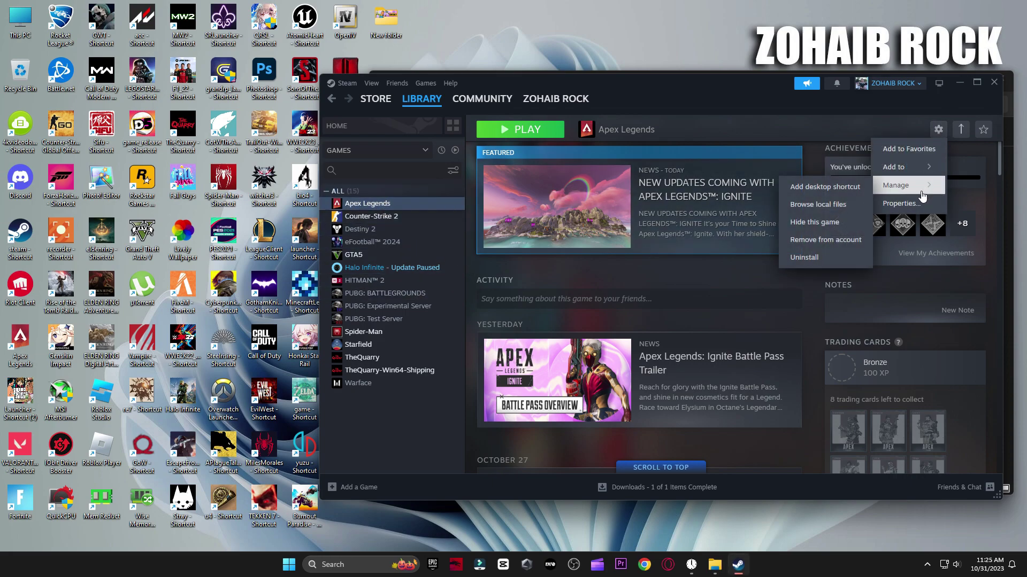
pyautogui.click(818, 205)
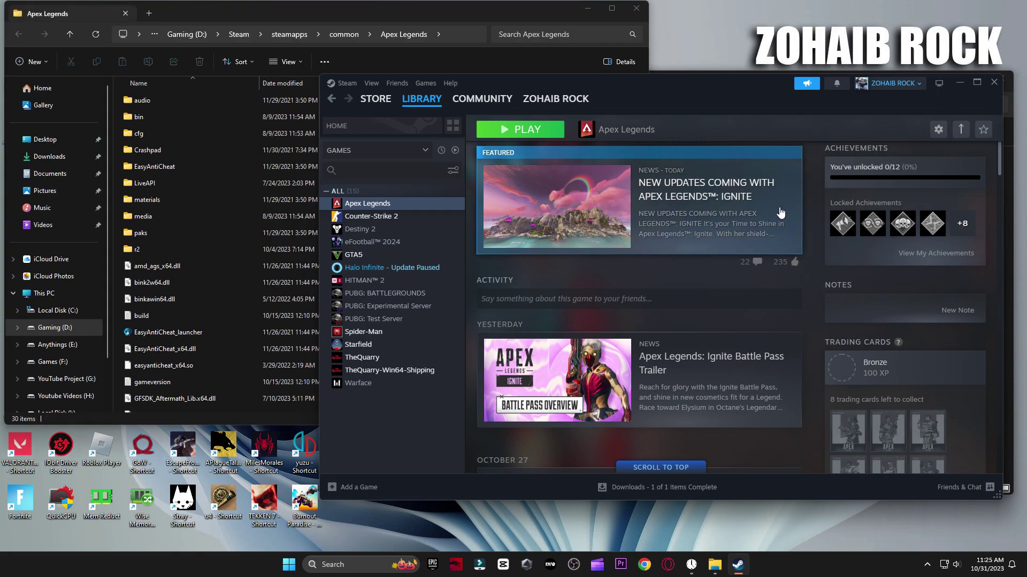
pyautogui.doubleClick(158, 137)
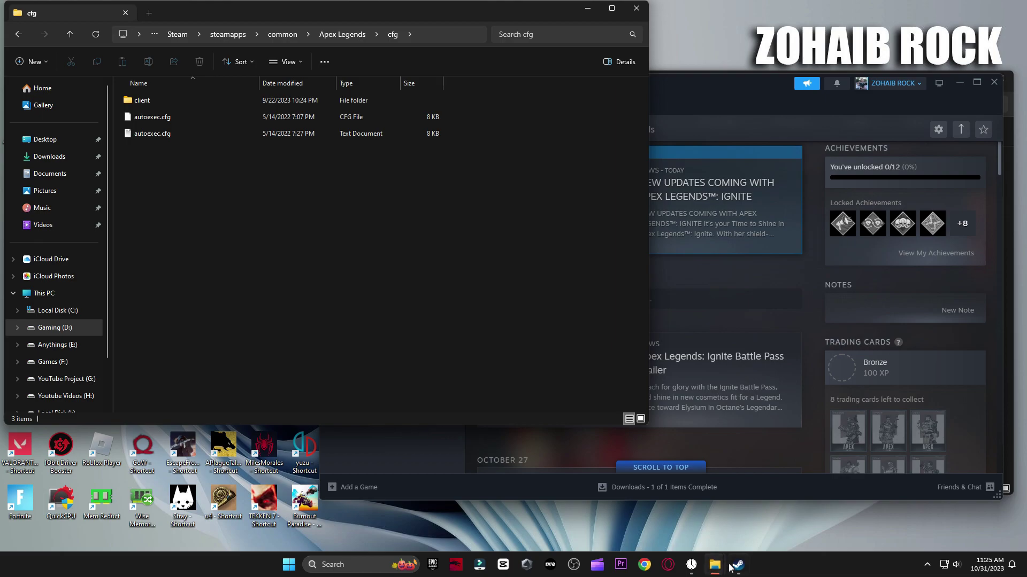
# Step: Copy autoexec.cfg from the pack's settings files into the game's cfg folder, replacing the existing file, and close the cfg window
pyautogui.moveTo(729, 567)
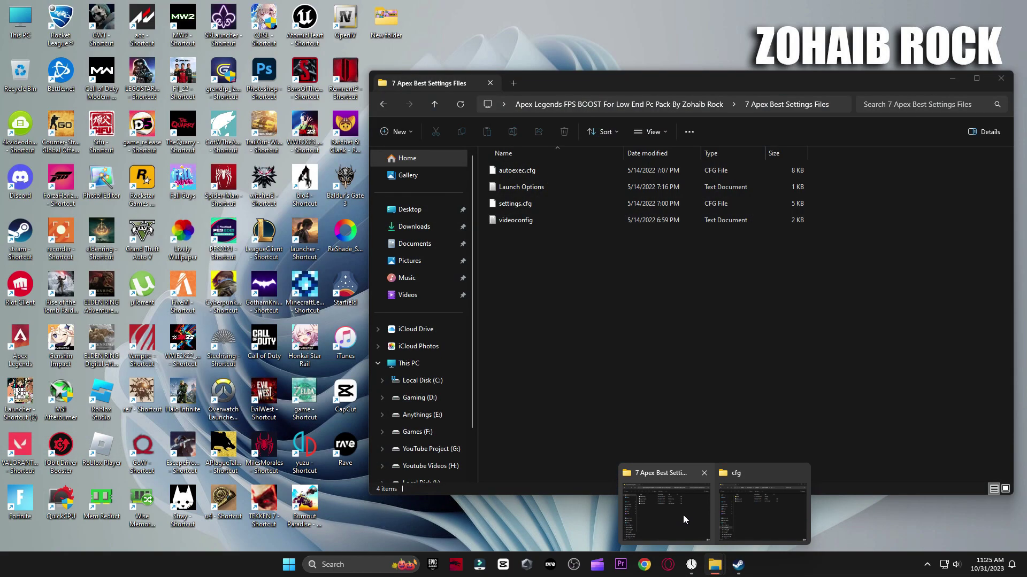
pyautogui.click(682, 515)
pyautogui.rightClick(499, 169)
pyautogui.click(534, 184)
pyautogui.click(210, 185)
pyautogui.rightClick(210, 185)
pyautogui.click(221, 197)
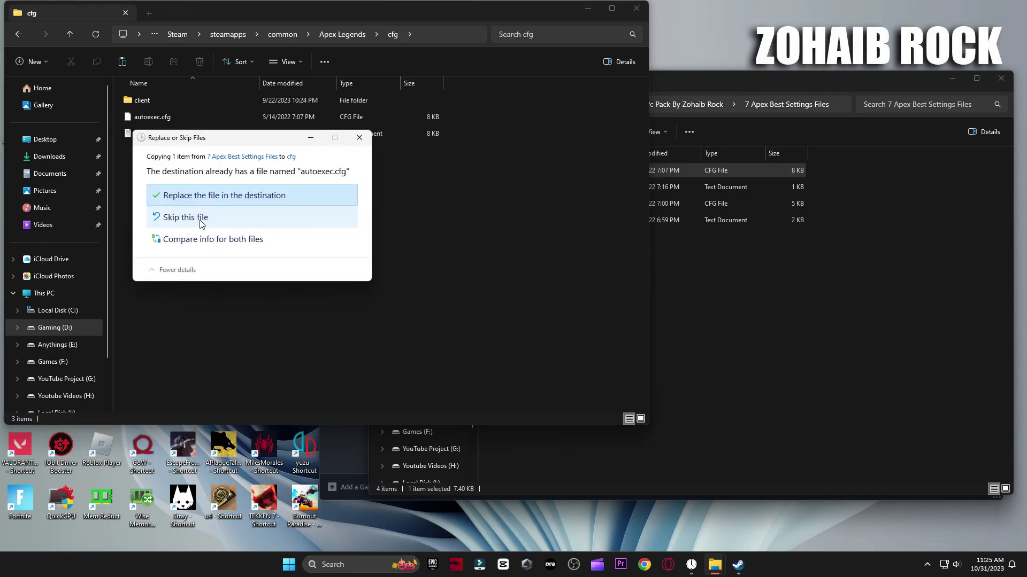
pyautogui.click(206, 194)
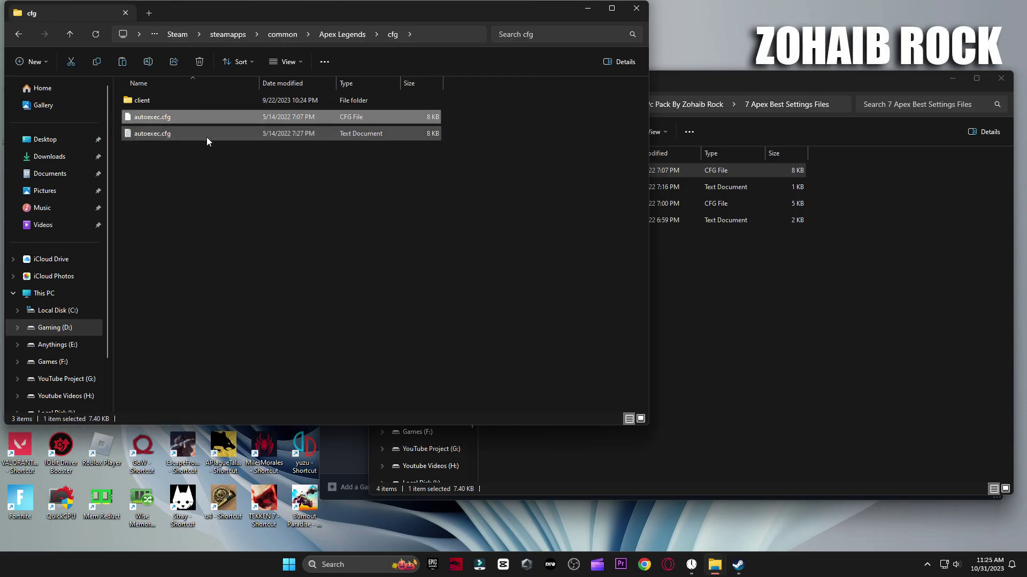
pyautogui.click(636, 8)
# Step: Copy the full launch command line from the pack's Launch Options text file and close the file
pyautogui.click(726, 189)
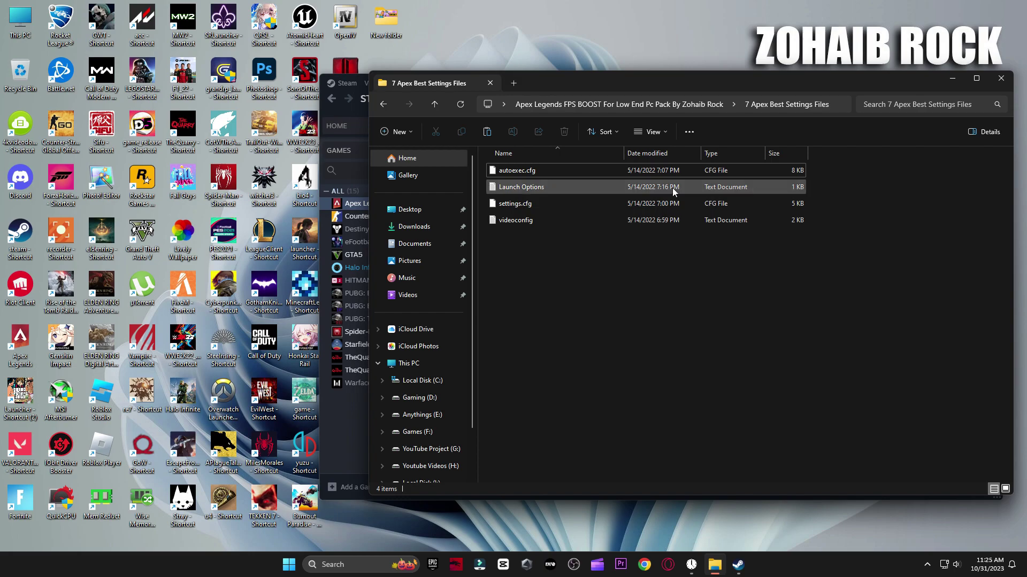
pyautogui.doubleClick(542, 189)
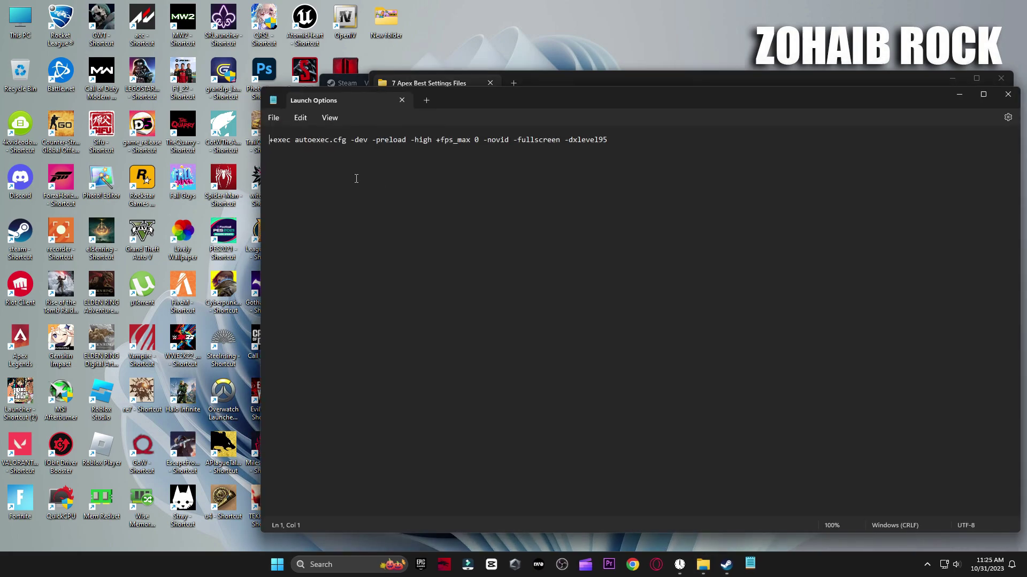
pyautogui.moveTo(606, 140); pyautogui.dragTo(269, 140)
pyautogui.rightClick(303, 142)
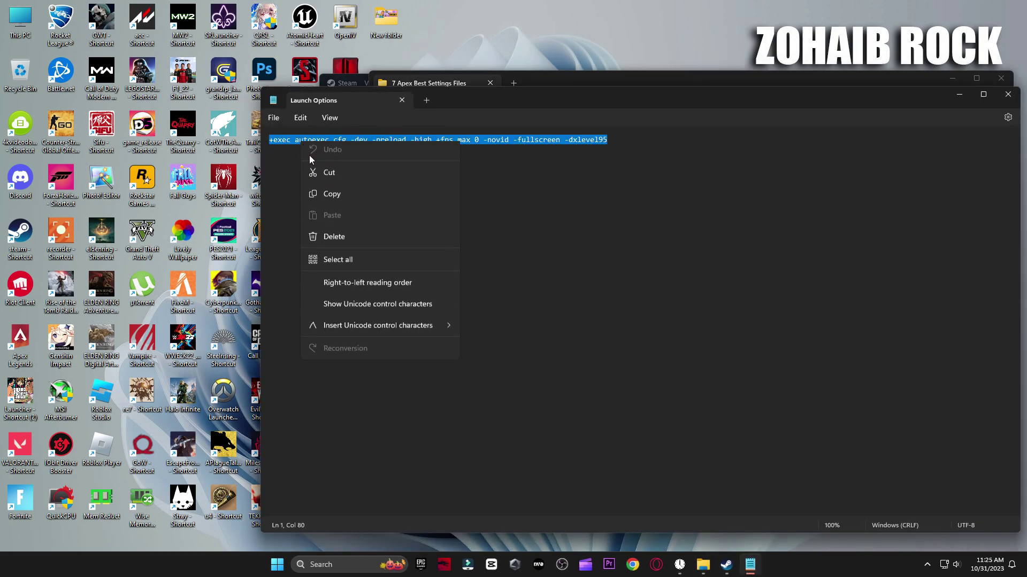
pyautogui.click(332, 198)
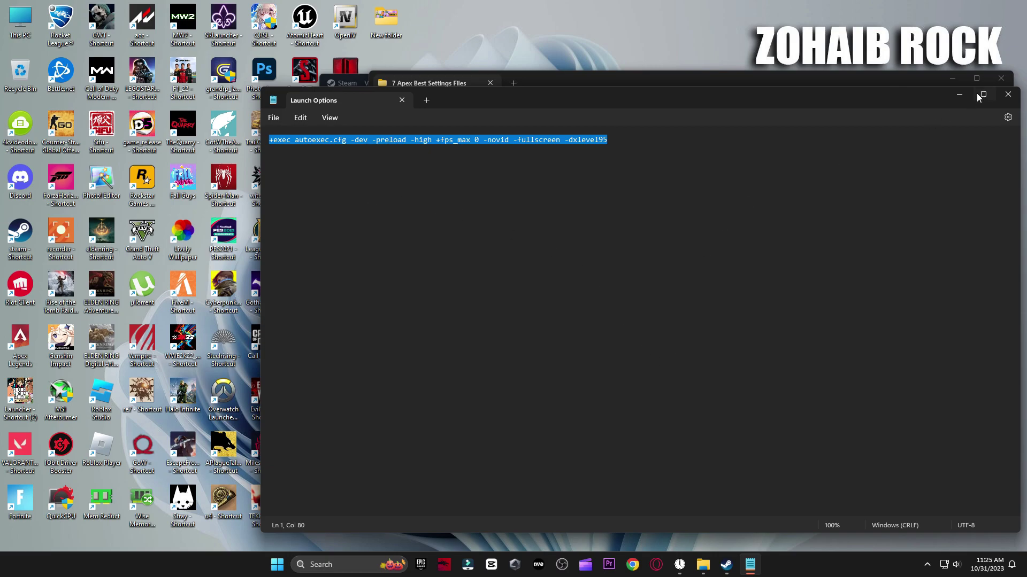
pyautogui.click(1008, 94)
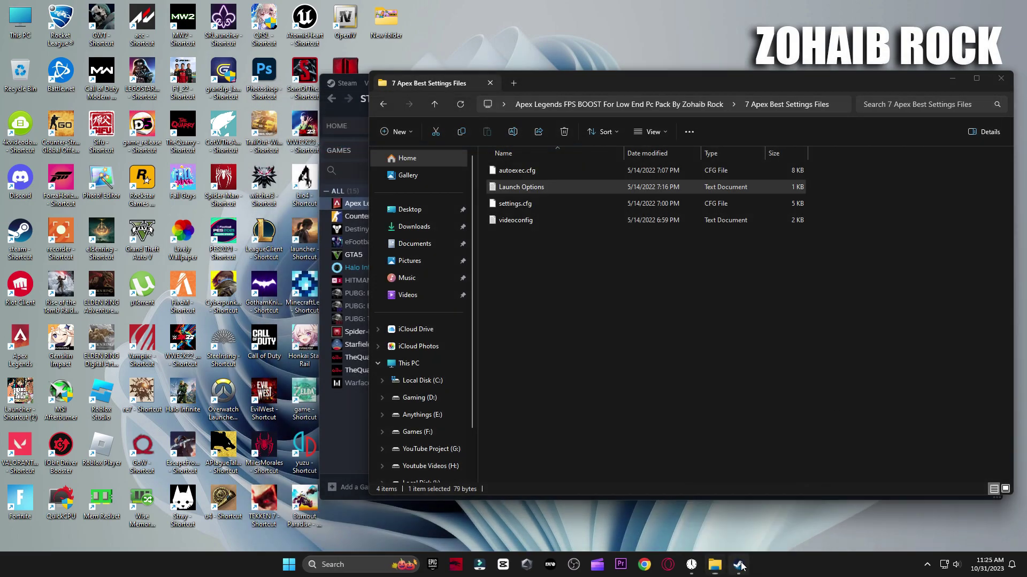
# Step: Check the launch options in Apex Legends' Steam properties against the copied command line, close the properties and minimize Steam
pyautogui.click(739, 564)
pyautogui.click(937, 131)
pyautogui.moveTo(906, 193)
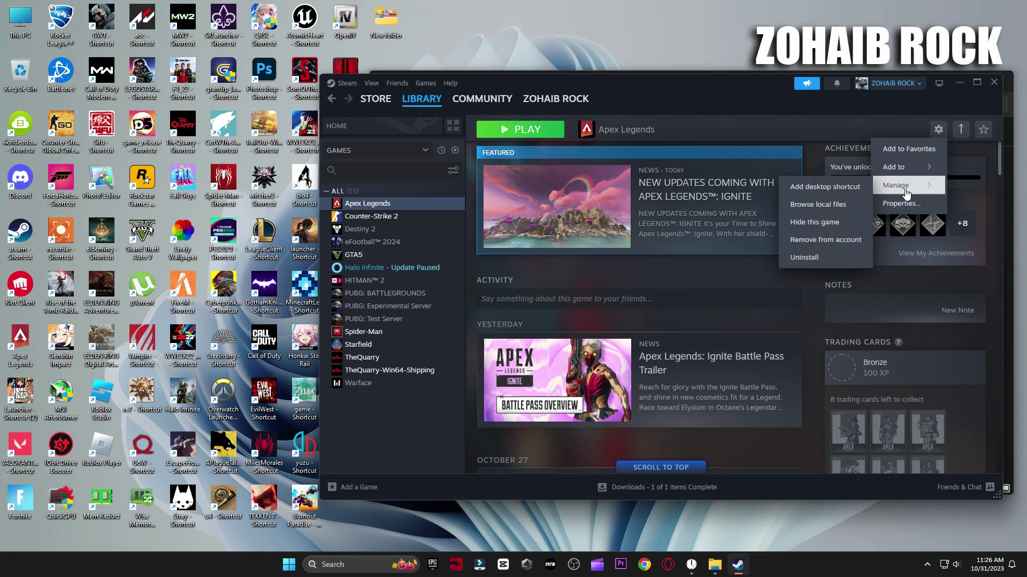
pyautogui.click(903, 203)
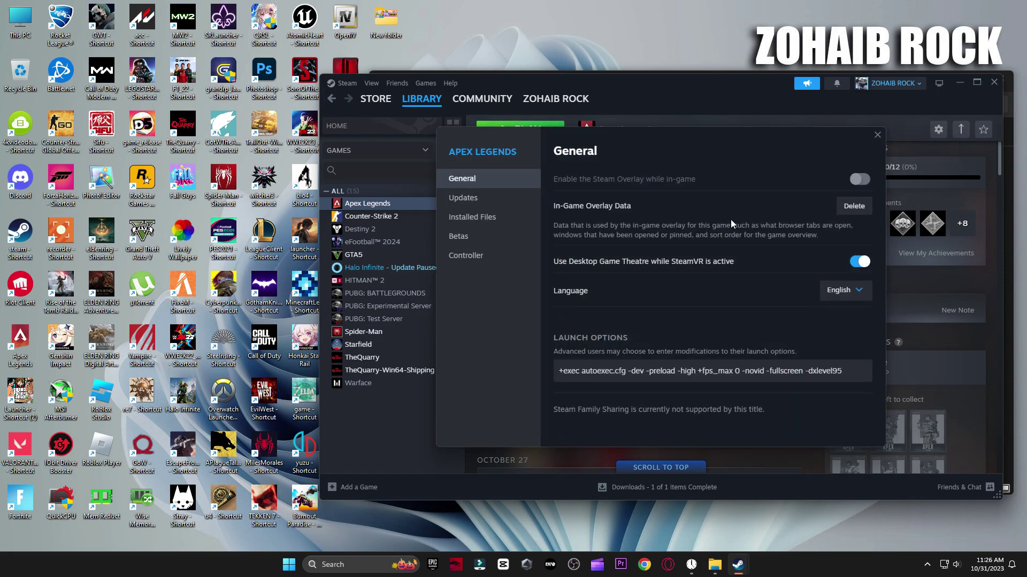
pyautogui.moveTo(562, 372); pyautogui.dragTo(858, 366)
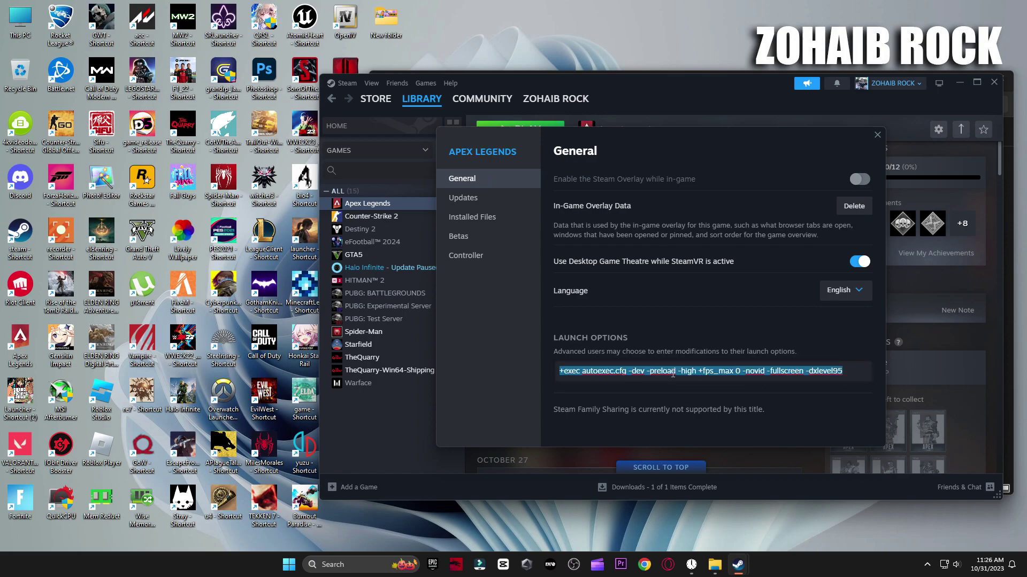
pyautogui.click(877, 136)
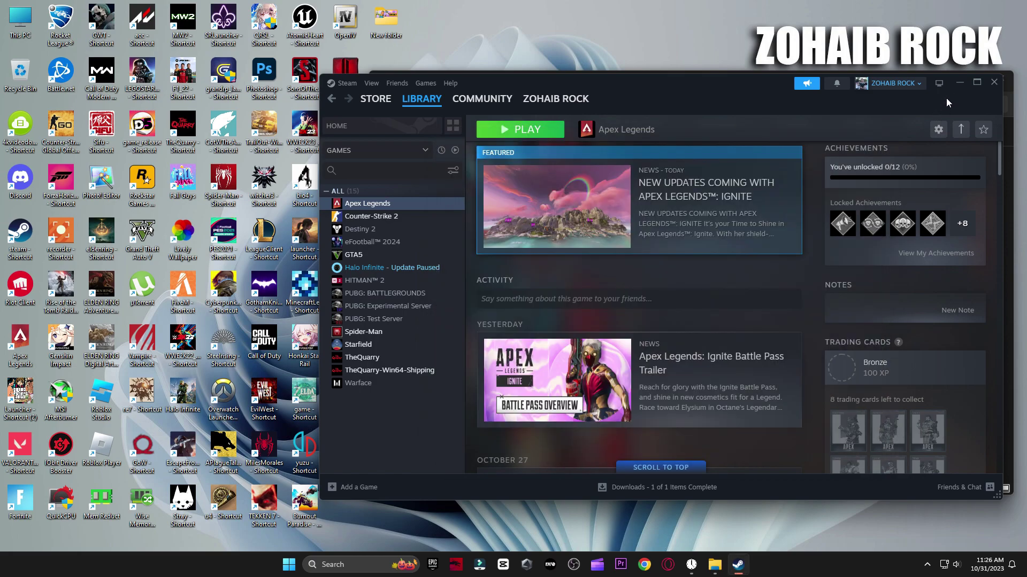
pyautogui.click(962, 85)
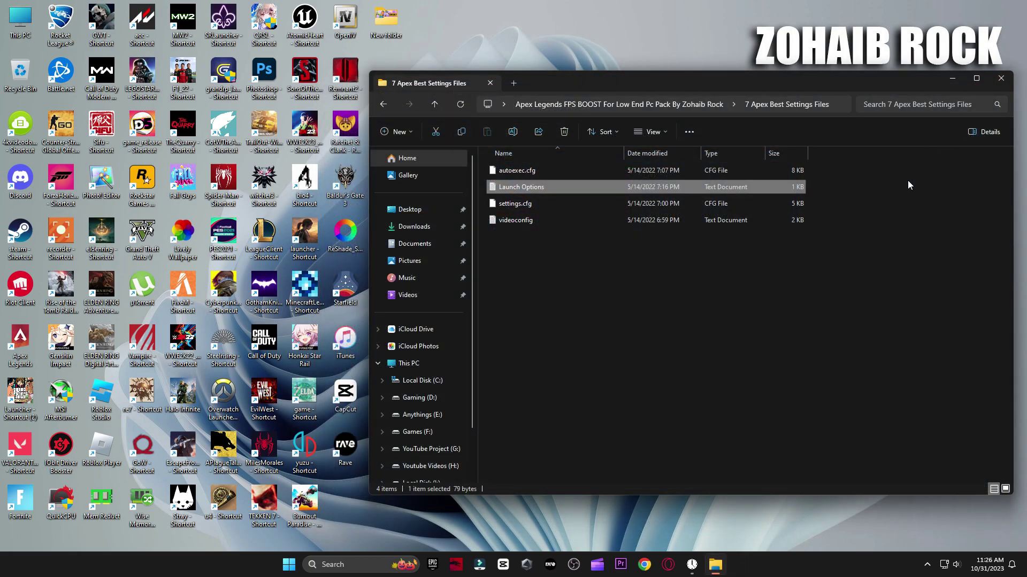
# Step: Copy settings.cfg and videoconfig from the pack's "7 Apex Best Settings Files" folder and close the folder window
pyautogui.moveTo(633, 278); pyautogui.dragTo(505, 201)
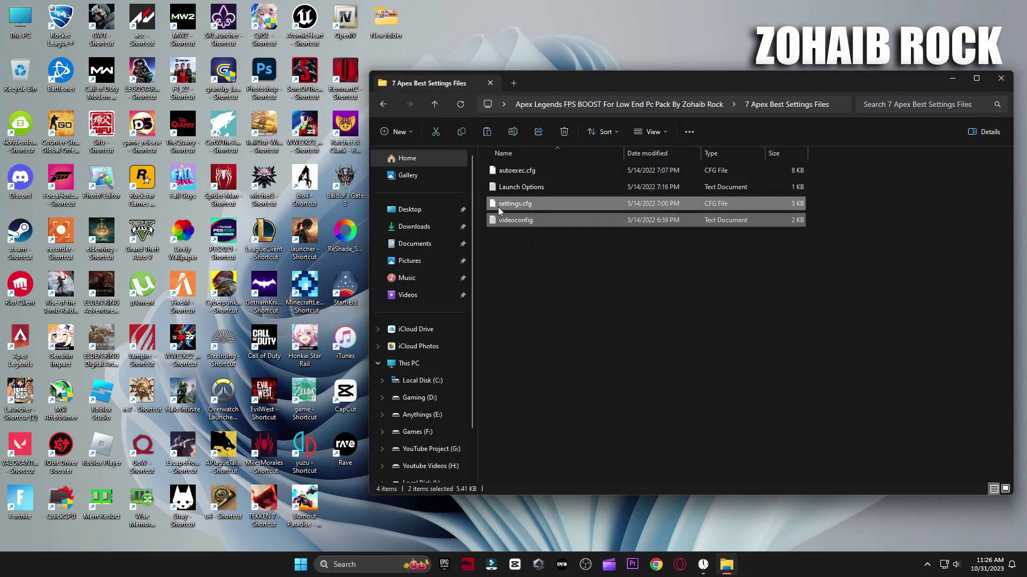
pyautogui.rightClick(511, 205)
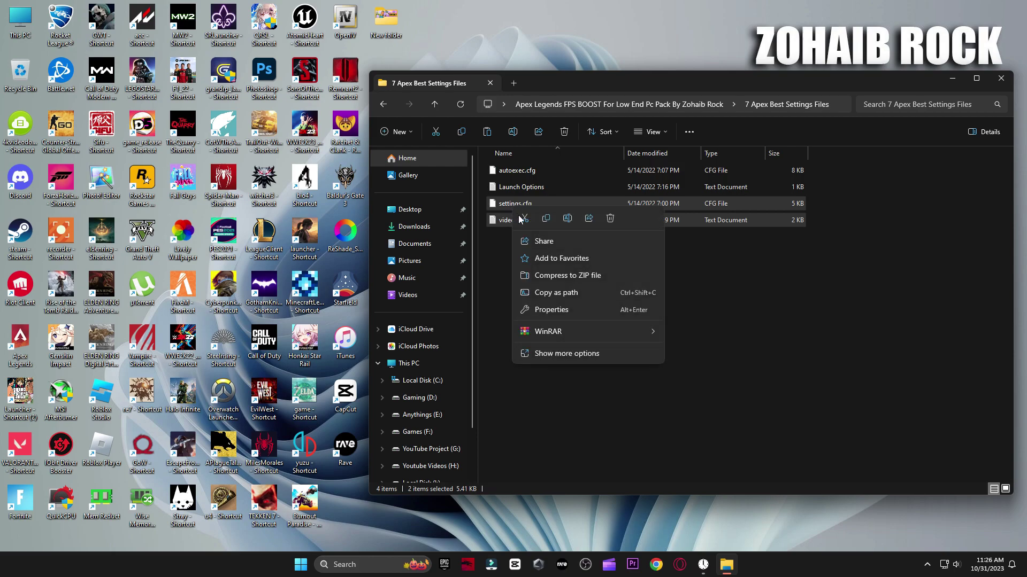
pyautogui.click(546, 221)
pyautogui.click(992, 87)
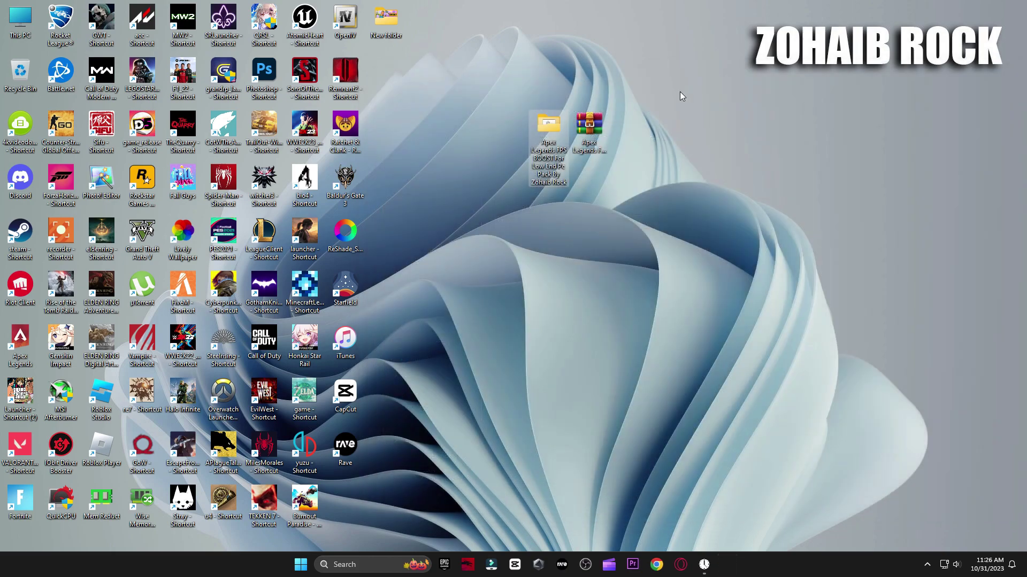
# Step: Open the game's configuration folder at Local Disk (C:) > Users > PC > Saved Games > Respawn > Apex > local
pyautogui.doubleClick(20, 21)
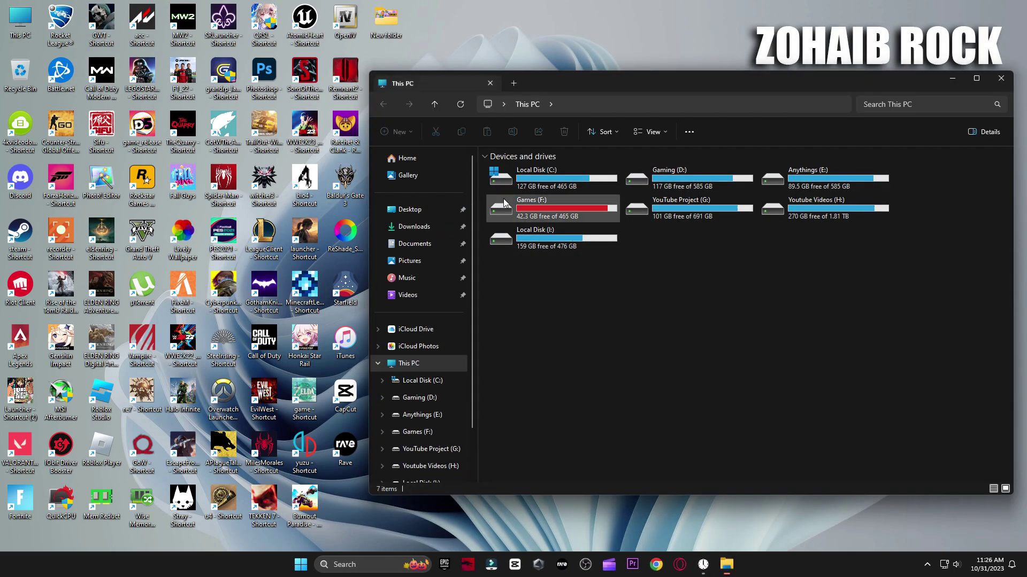
pyautogui.doubleClick(548, 185)
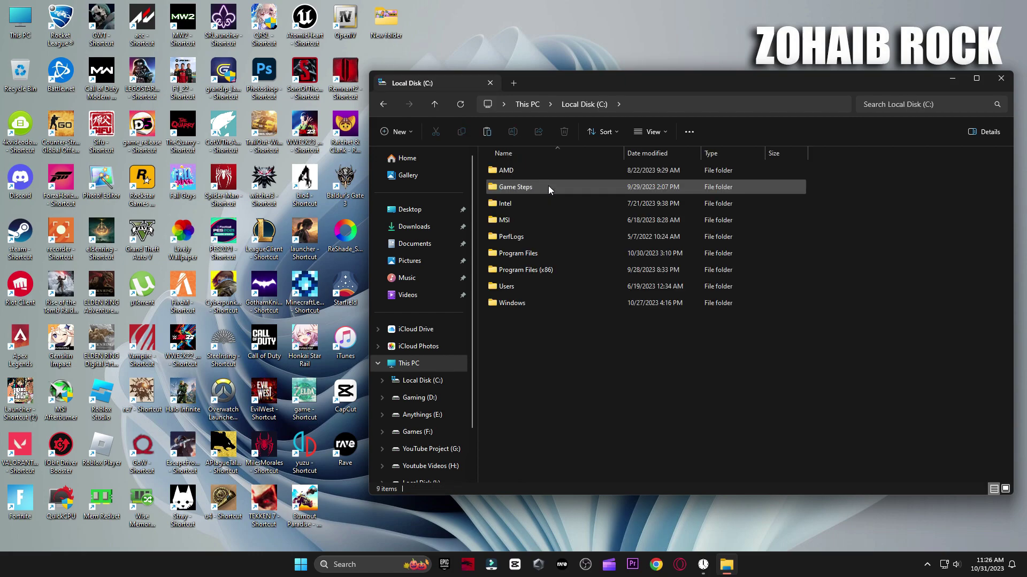
pyautogui.doubleClick(530, 287)
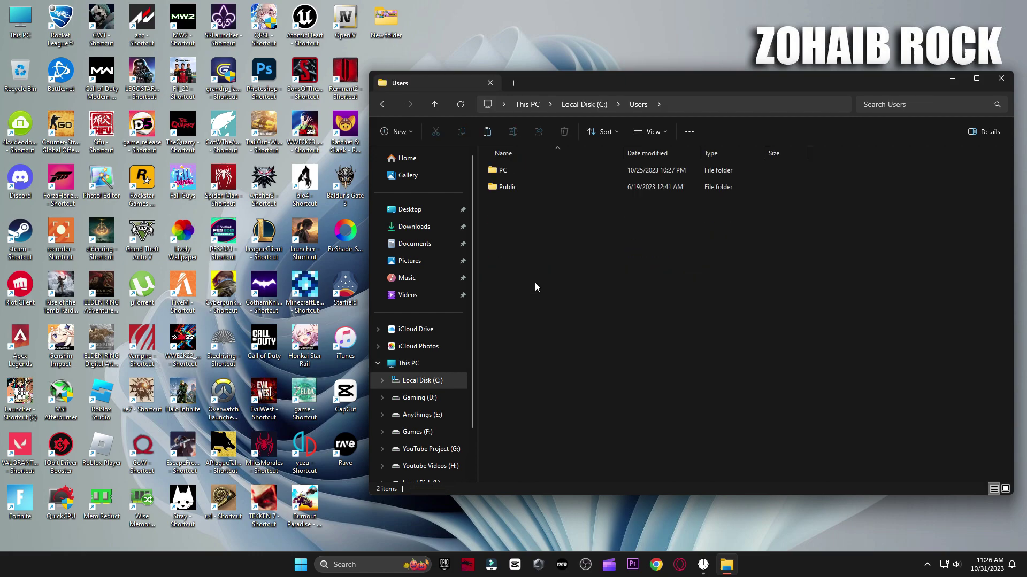
pyautogui.doubleClick(528, 168)
pyautogui.scroll(-1, 521, 200)
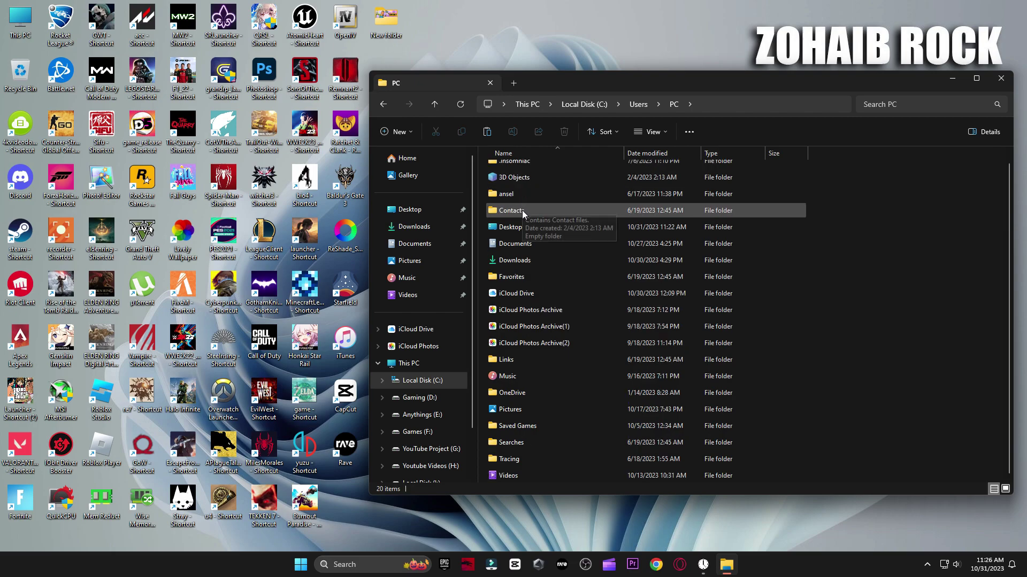
pyautogui.doubleClick(516, 426)
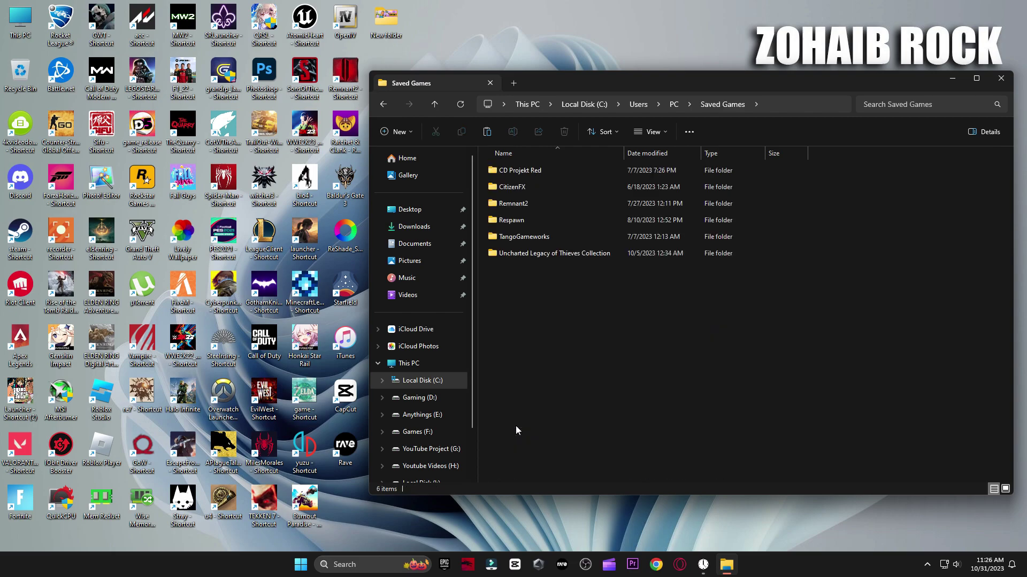
pyautogui.doubleClick(509, 221)
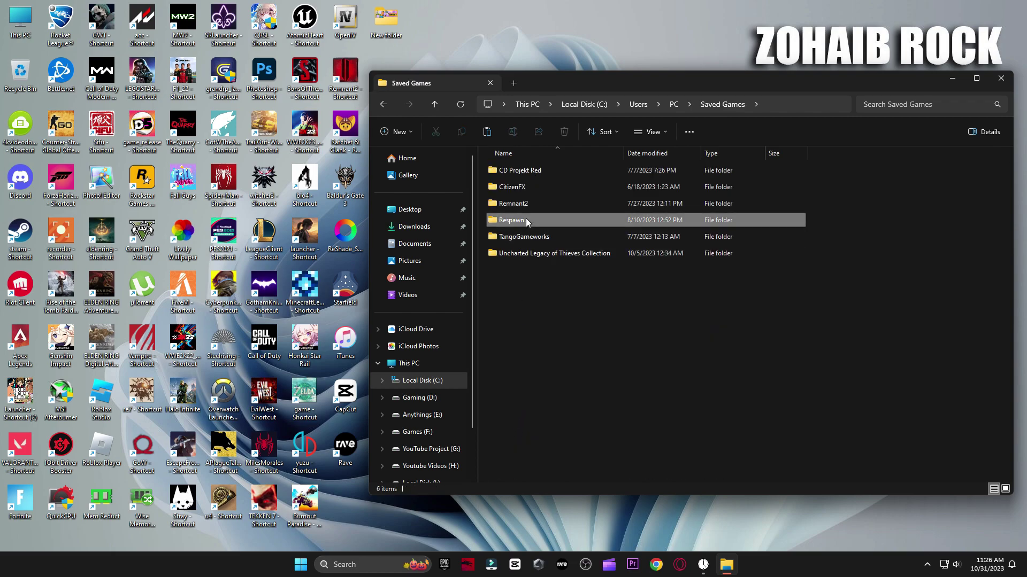
pyautogui.doubleClick(514, 170)
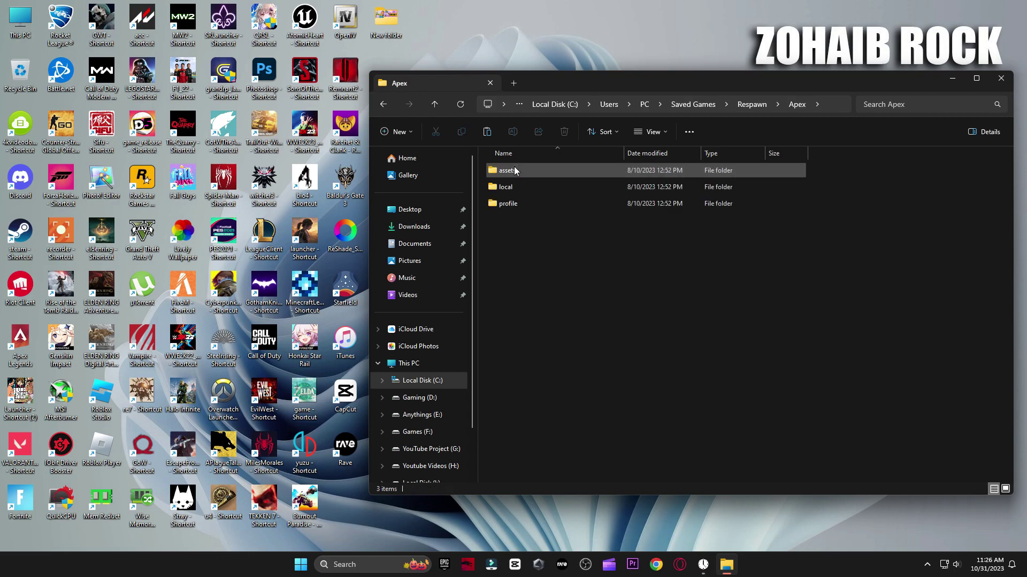
pyautogui.doubleClick(553, 190)
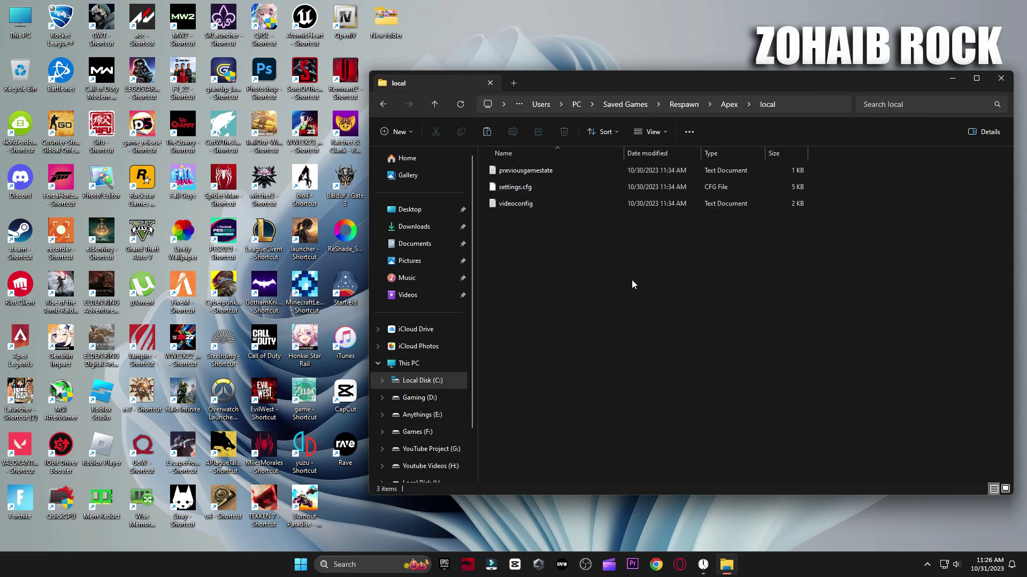
# Step: Paste the copied settings.cfg and videoconfig into the Apex local folder, replacing the existing files
pyautogui.rightClick(556, 282)
pyautogui.click(570, 293)
pyautogui.click(568, 196)
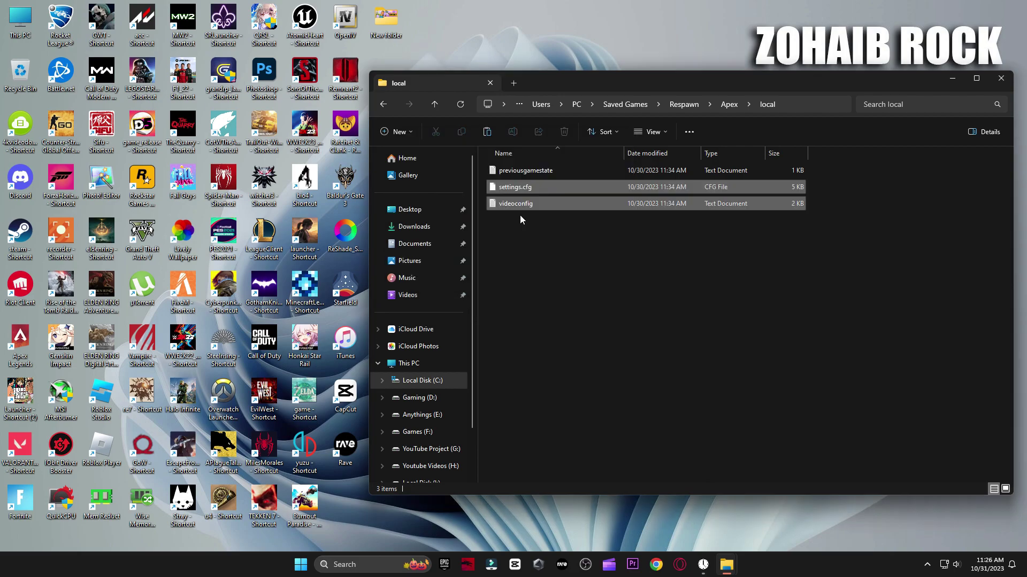
# Step: Close the local folder, view both video settings pictures in the pack's "8 Apex Legends Best Settings PICS" folder, and close the picture and folder windows
pyautogui.click(1000, 78)
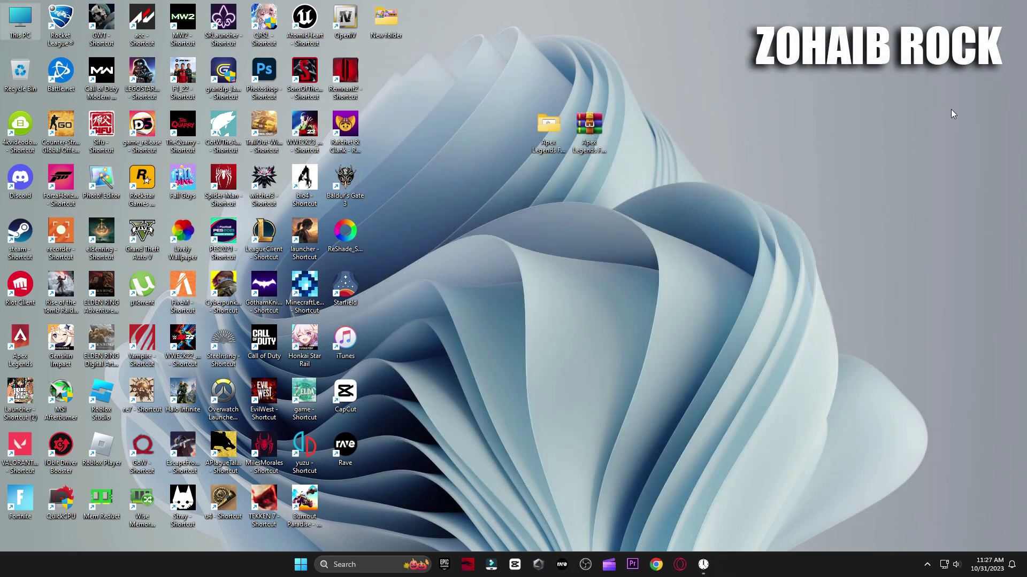
pyautogui.doubleClick(548, 128)
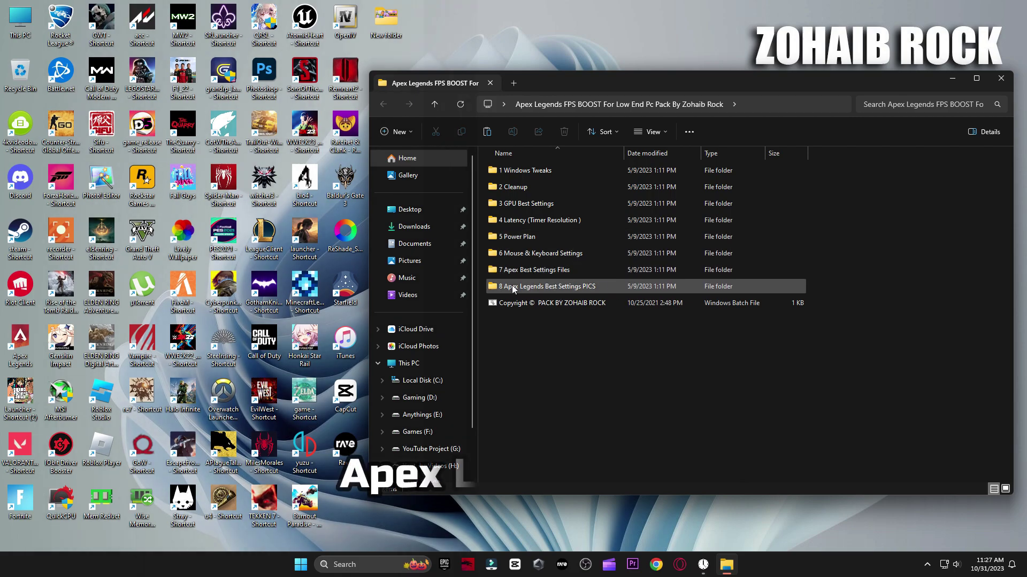
pyautogui.doubleClick(556, 284)
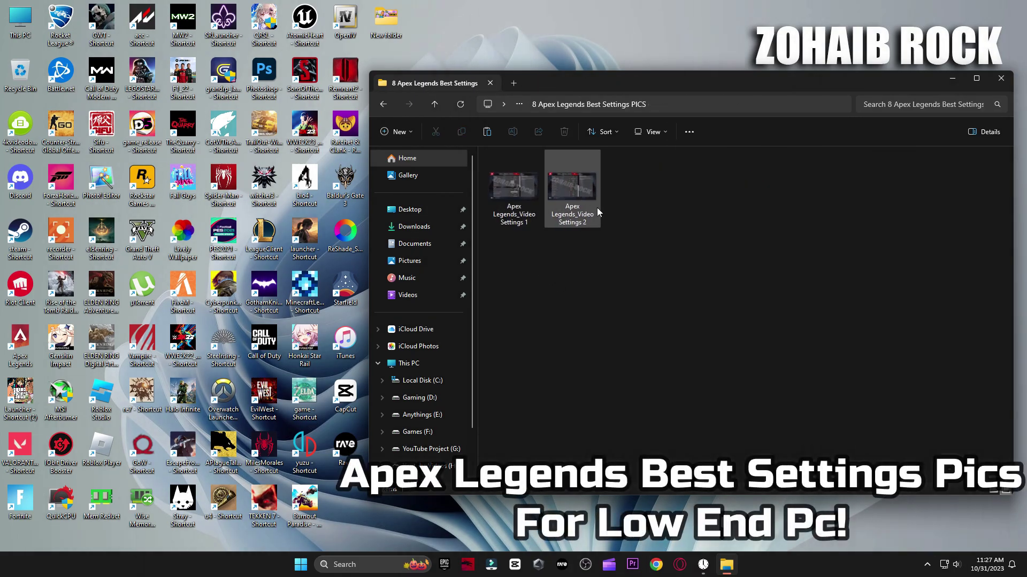
pyautogui.doubleClick(494, 186)
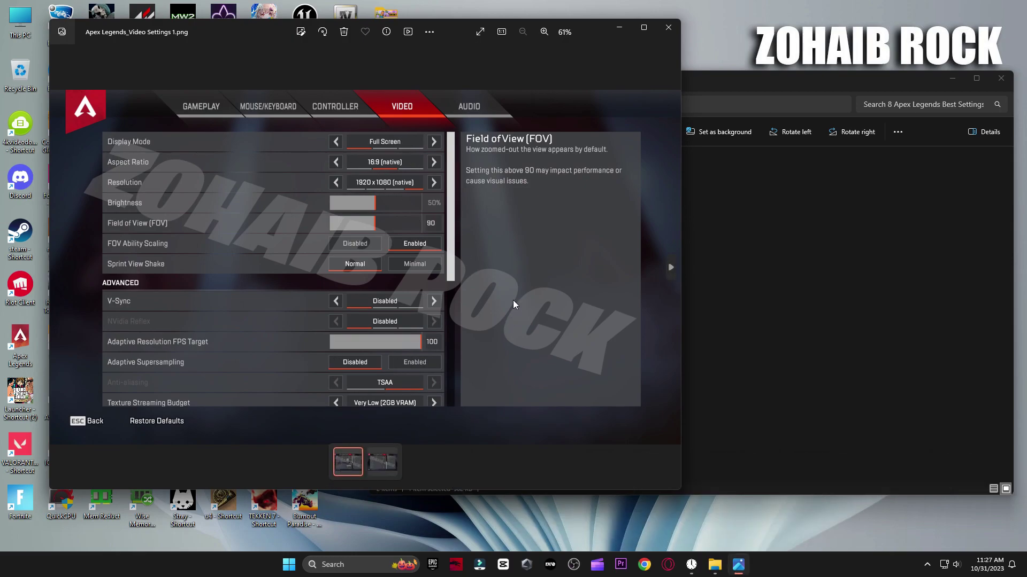
pyautogui.press('Right')
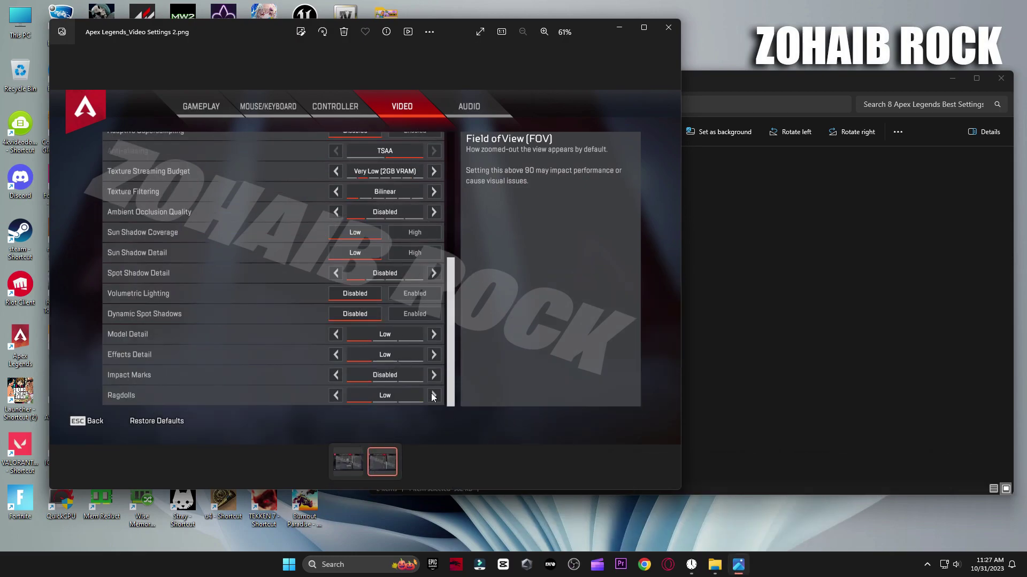
pyautogui.click(667, 34)
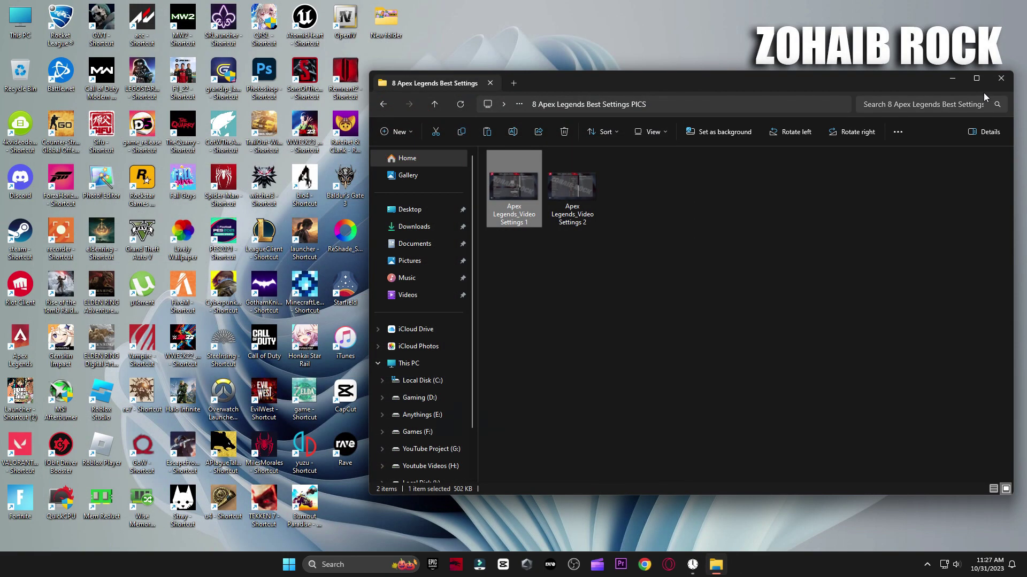
pyautogui.click(1000, 78)
# Step: Open Windows Settings and go from the Gaming section's Game Mode page to the related Graphics settings
pyautogui.press('super')
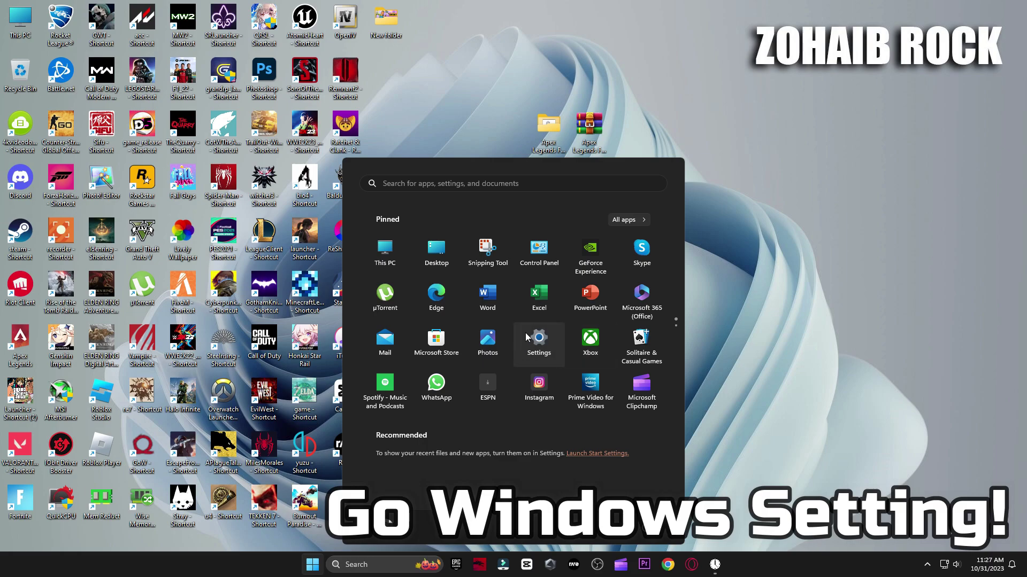
pyautogui.click(521, 340)
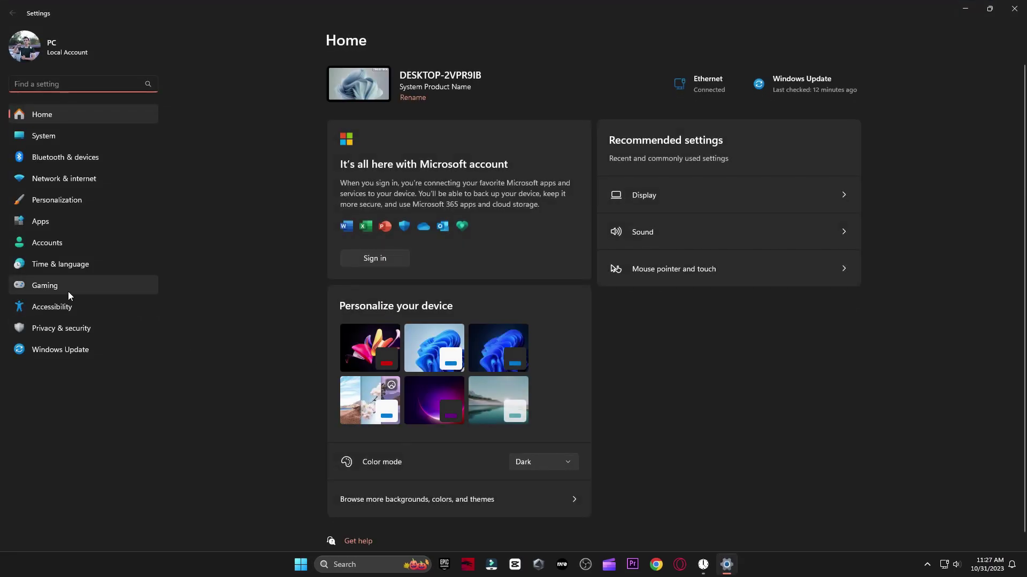
pyautogui.click(67, 289)
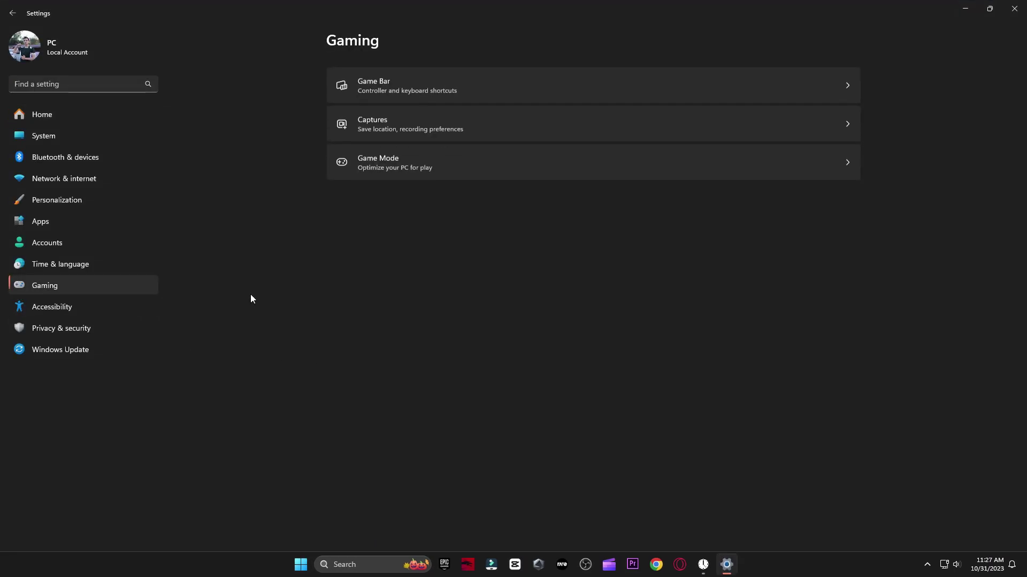
pyautogui.click(420, 157)
pyautogui.click(433, 155)
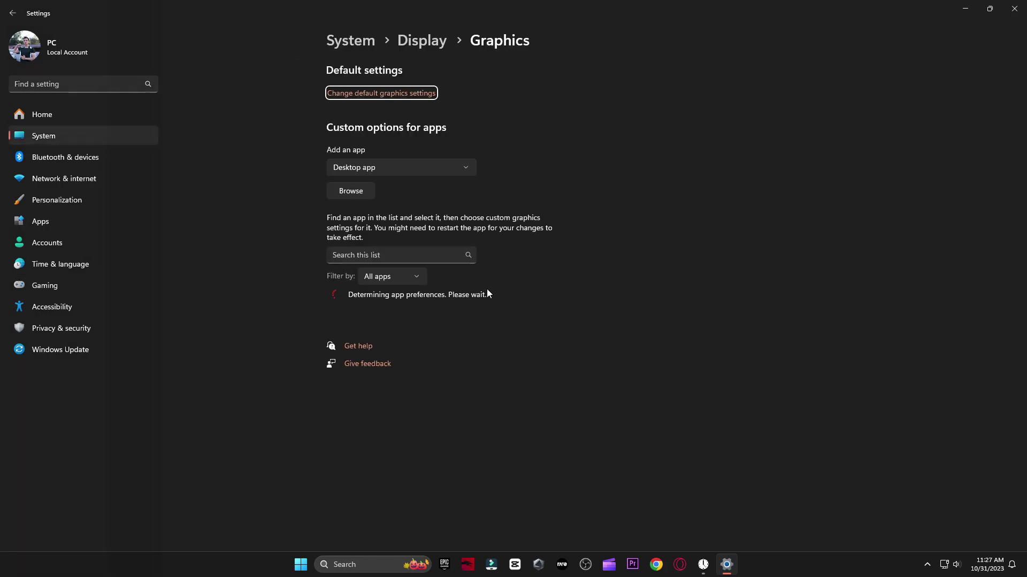
# Step: Find Apex Legends in the list of apps with custom graphics options and reset its graphics preference
pyautogui.scroll(-5, 395, 347)
pyautogui.scroll(-4, 503, 284)
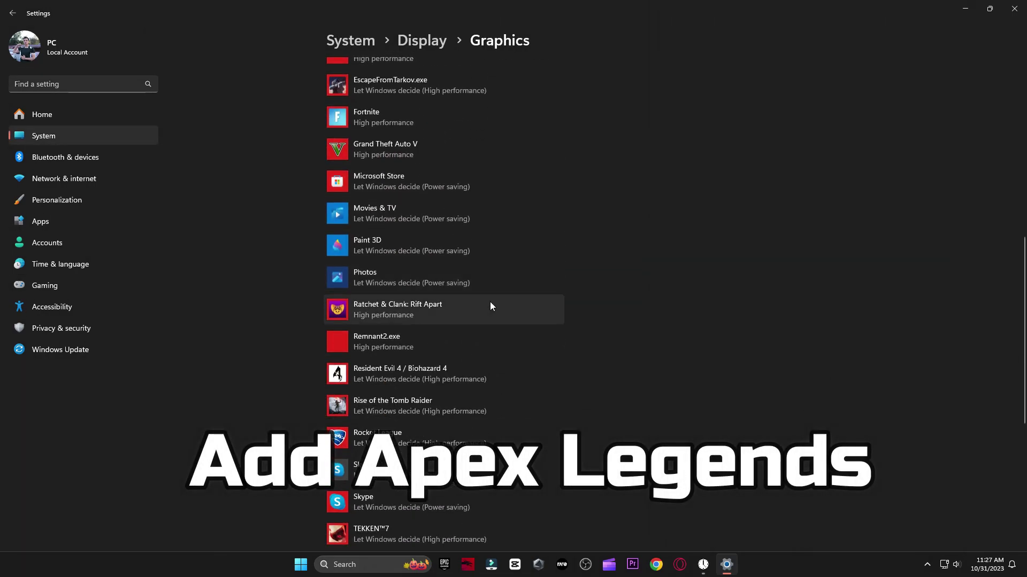
pyautogui.scroll(-4, 479, 342)
pyautogui.scroll(15, 479, 342)
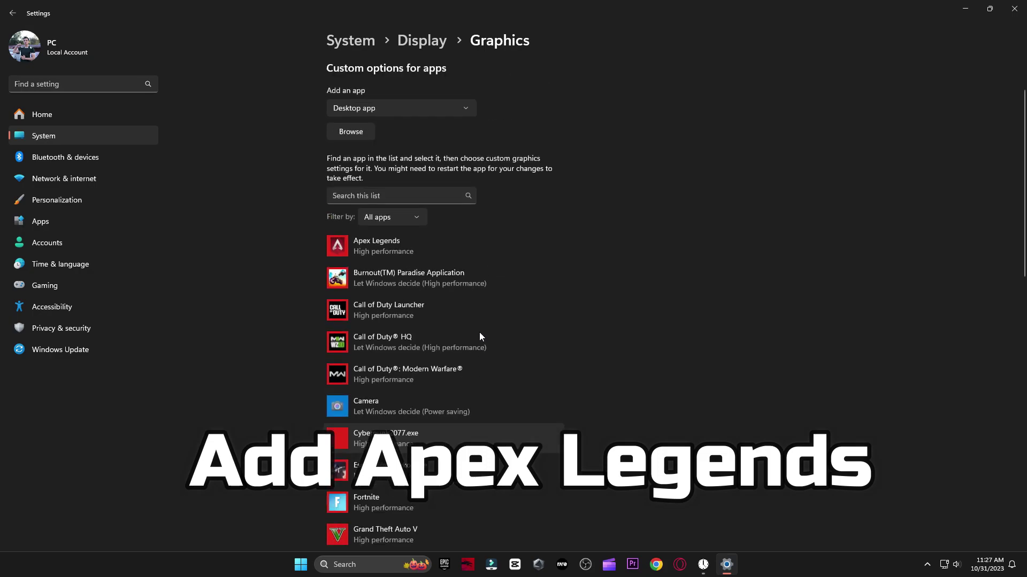
pyautogui.click(400, 301)
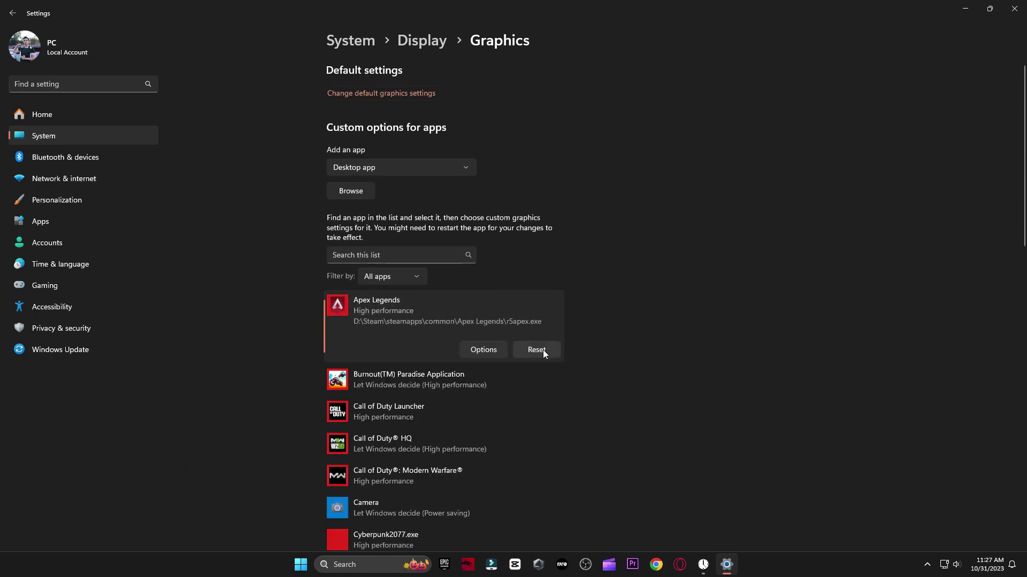
# Step: Try to add the r5apex application from D:\Steam\steamapps\common\Apex Legends to the custom graphics app list
pyautogui.click(352, 192)
pyautogui.click(53, 315)
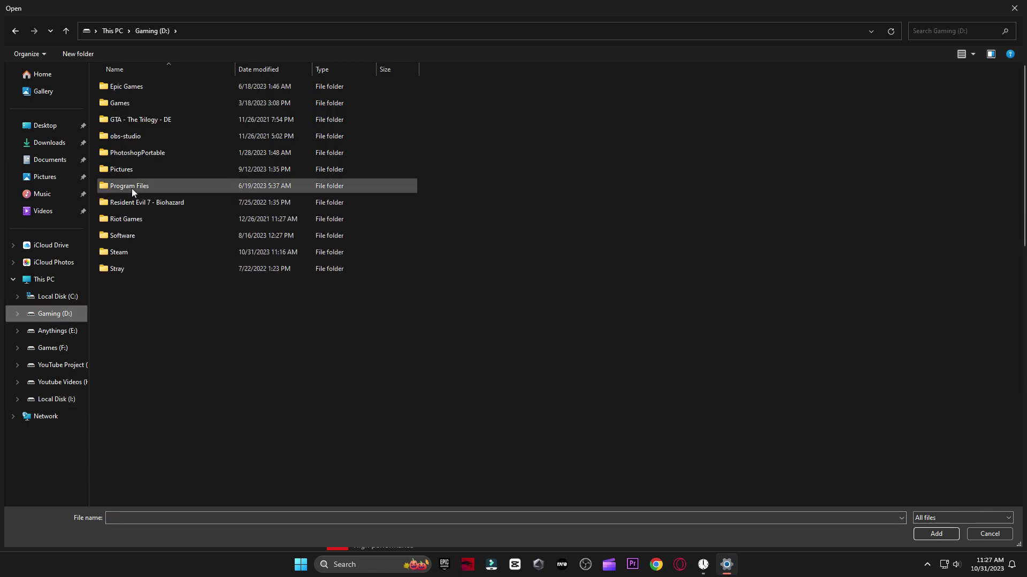
pyautogui.click(131, 255)
pyautogui.doubleClick(131, 255)
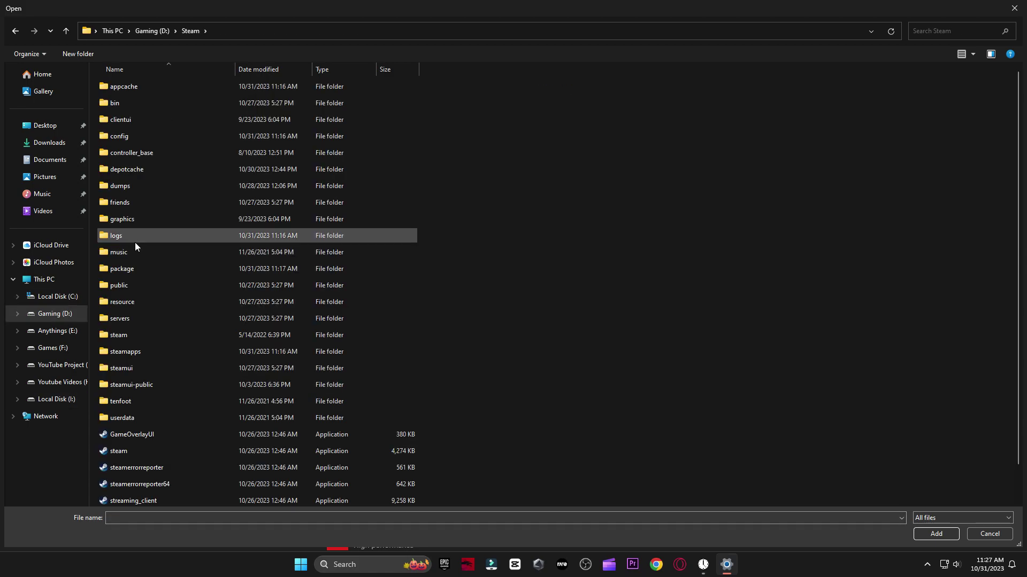
pyautogui.doubleClick(159, 352)
pyautogui.doubleClick(149, 89)
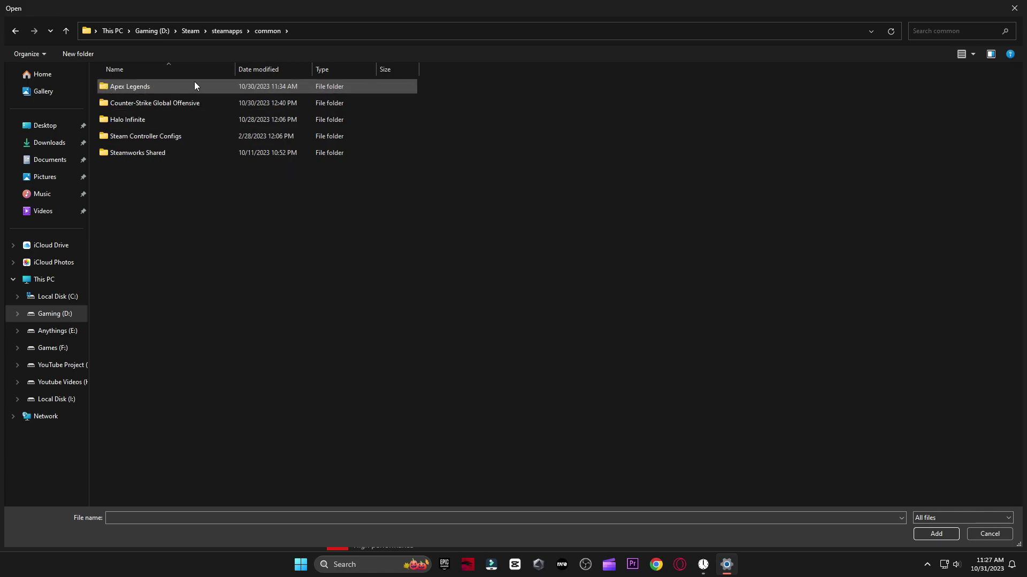
pyautogui.doubleClick(151, 82)
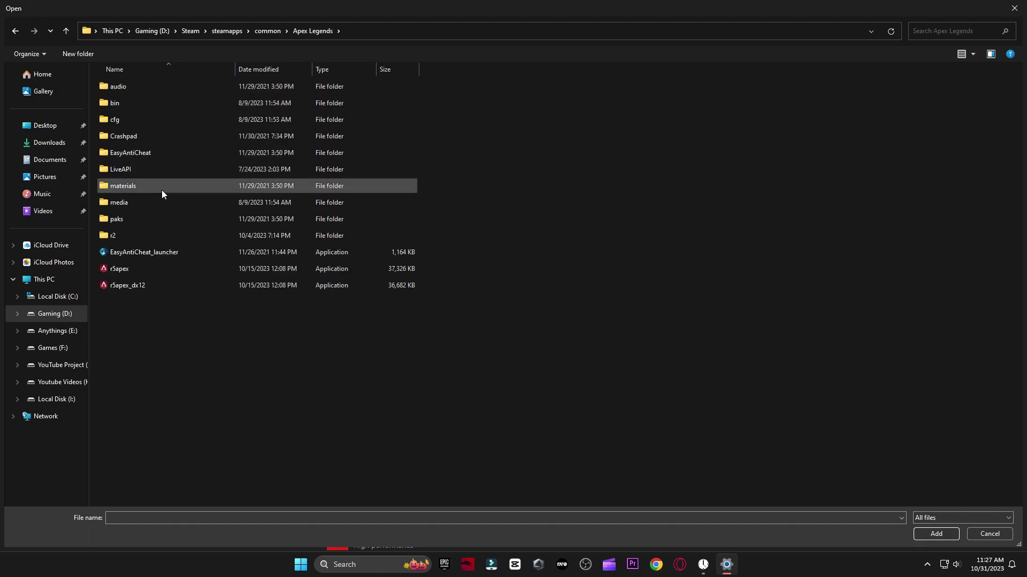
pyautogui.click(123, 269)
pyautogui.click(151, 283)
pyautogui.click(155, 268)
pyautogui.click(936, 533)
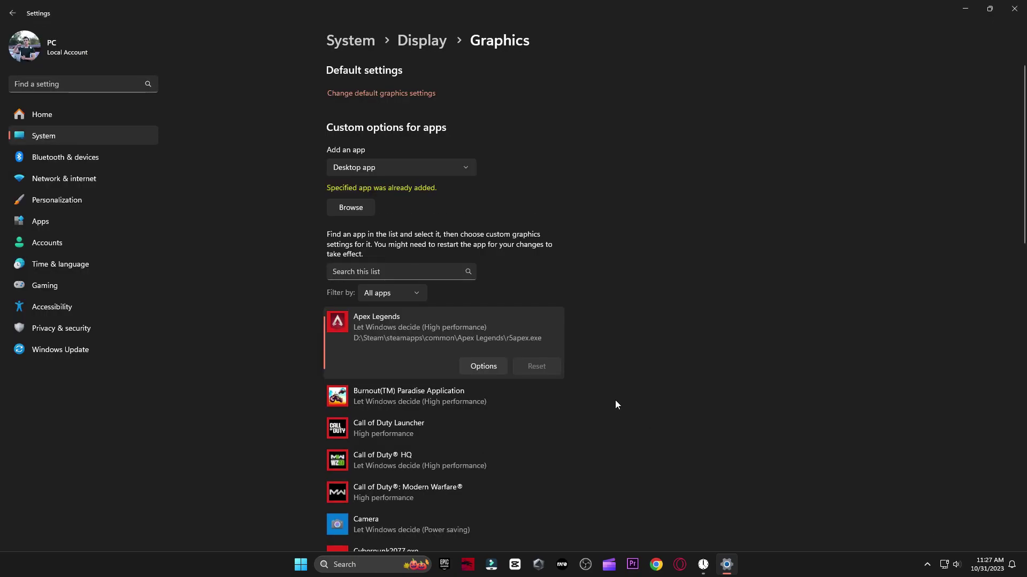
# Step: Set the graphics preference for Apex Legends to High performance and save it
pyautogui.click(484, 367)
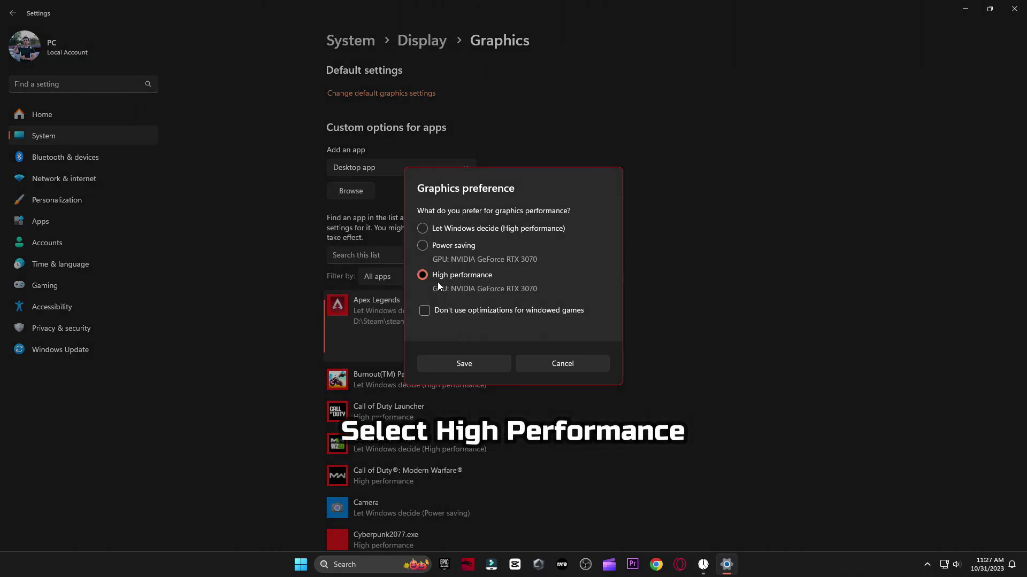
pyautogui.click(440, 366)
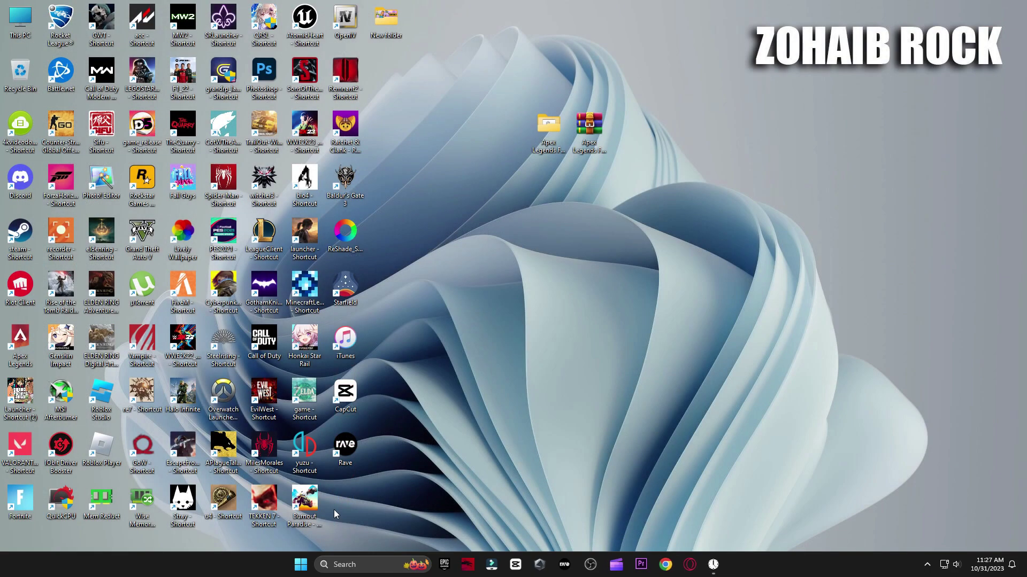
# Step: Open the computer's power options from the desktop
pyautogui.click(300, 564)
pyautogui.click(646, 527)
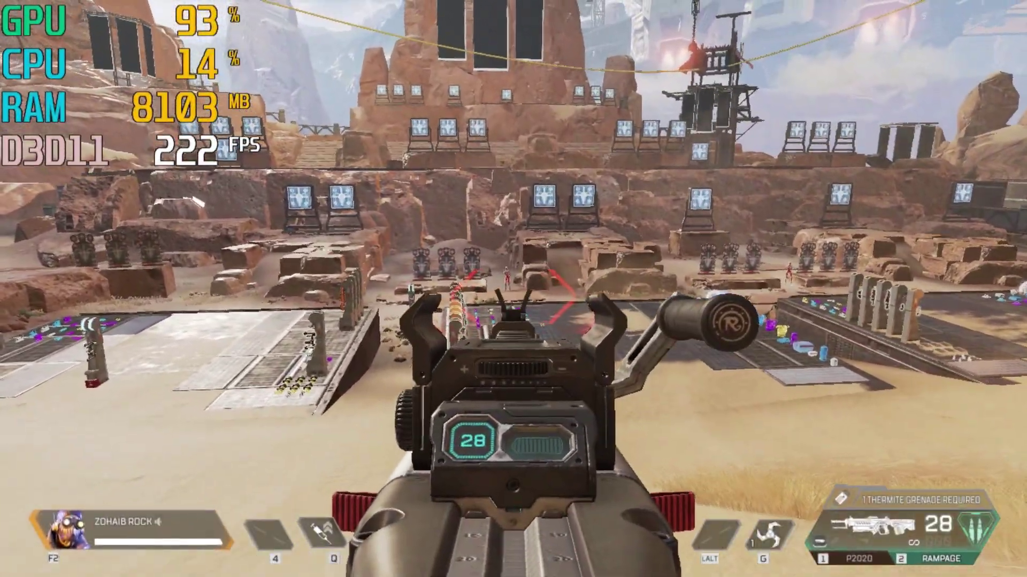
pyautogui.moveTo(514, 289); pyautogui.dragTo(514, 288)
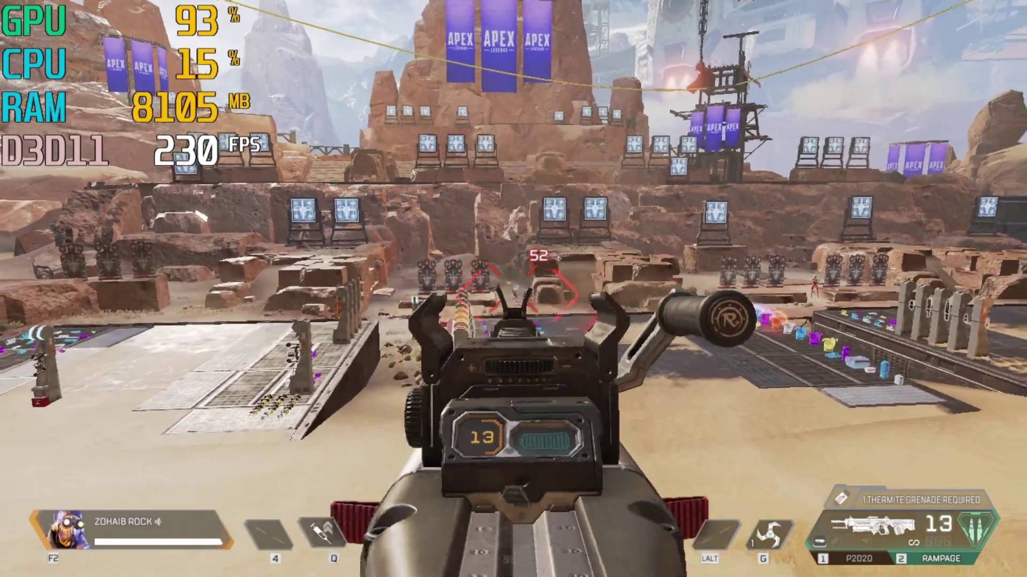